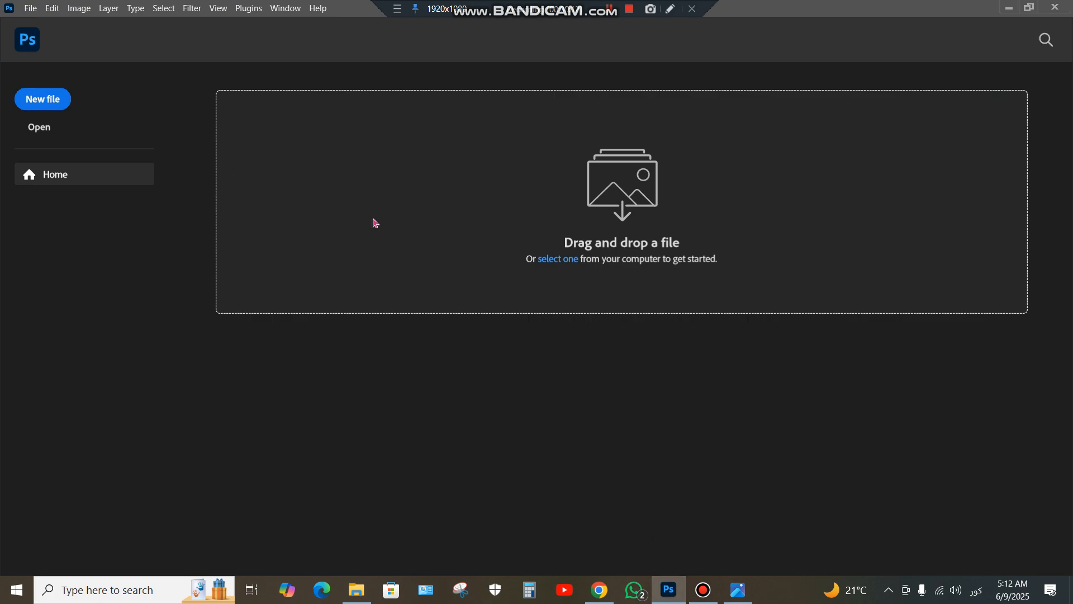
Create a 7 x 5 in document at 300 ppi and draw a teal circle about 1061 x 1077 px on it
click(56, 100)
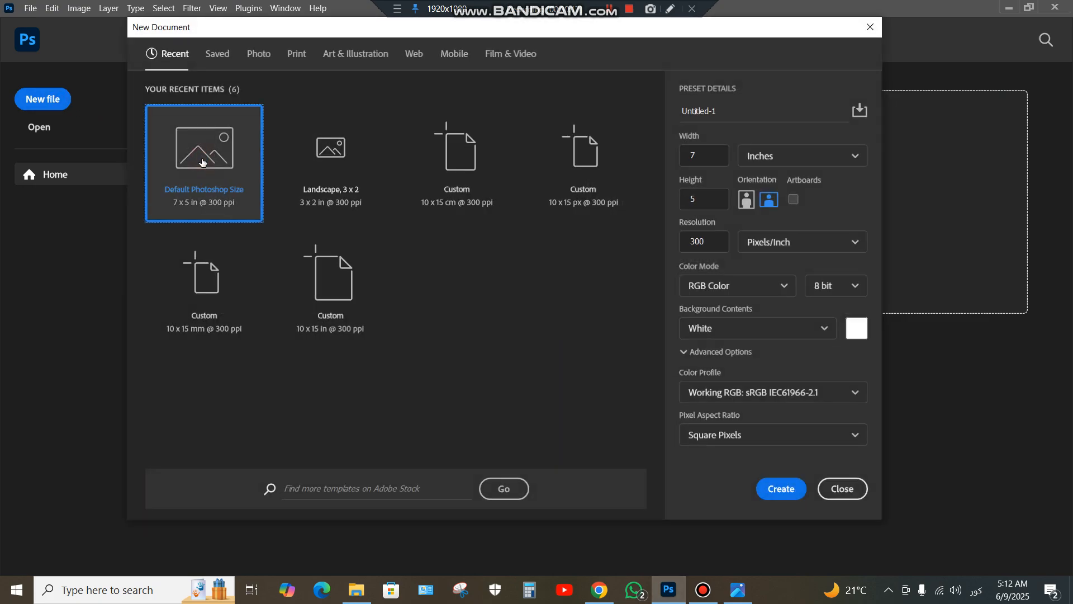
click(783, 490)
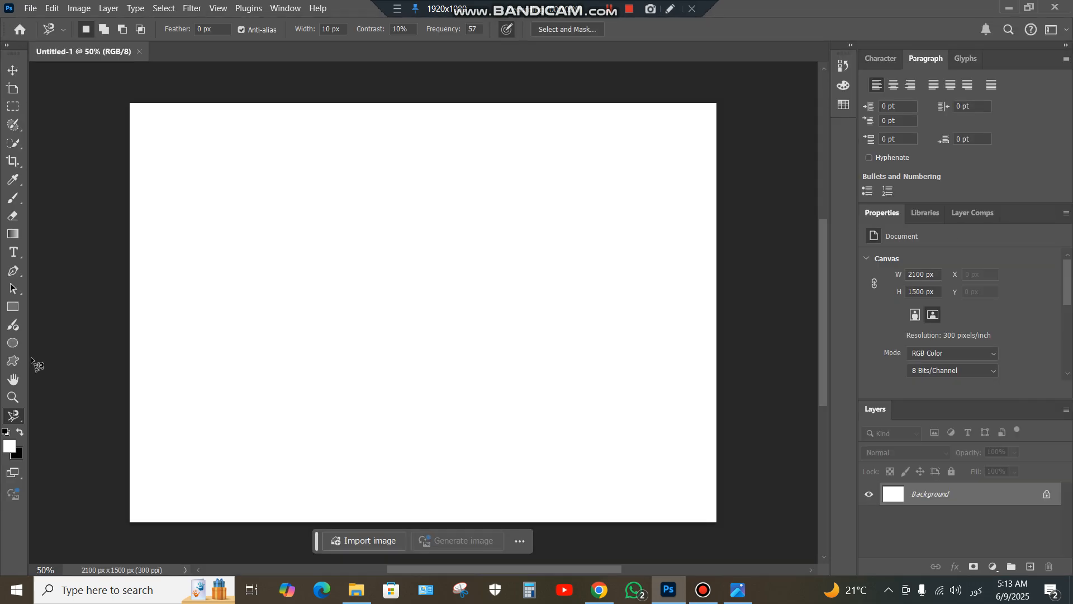
click(16, 346)
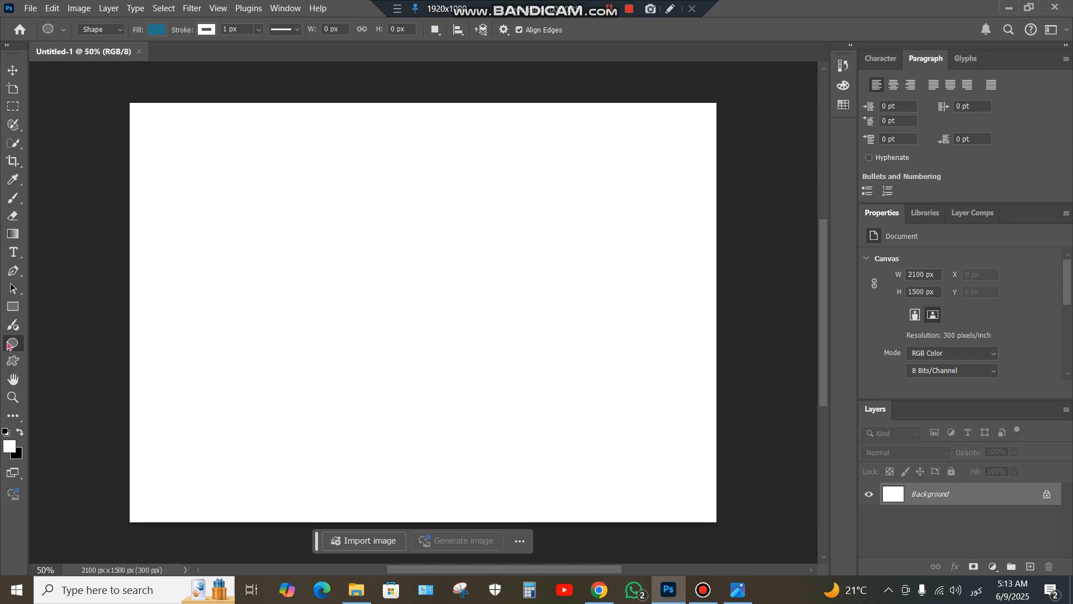
drag(549, 188, 252, 489)
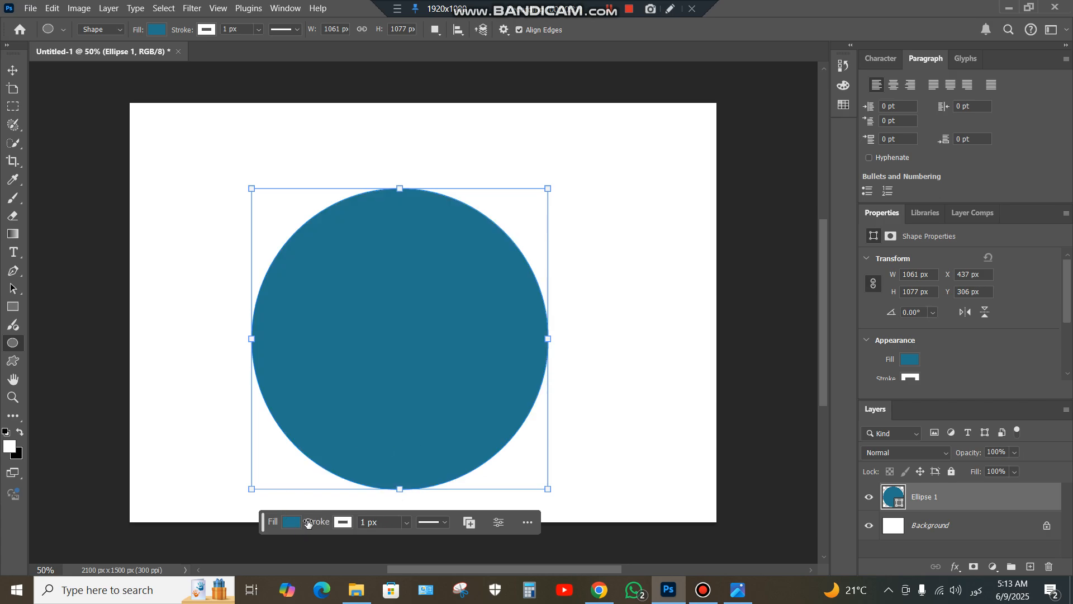
Try a pink fill on the teal circle and move the circle to about X 561 px, Y 388 px
click(291, 522)
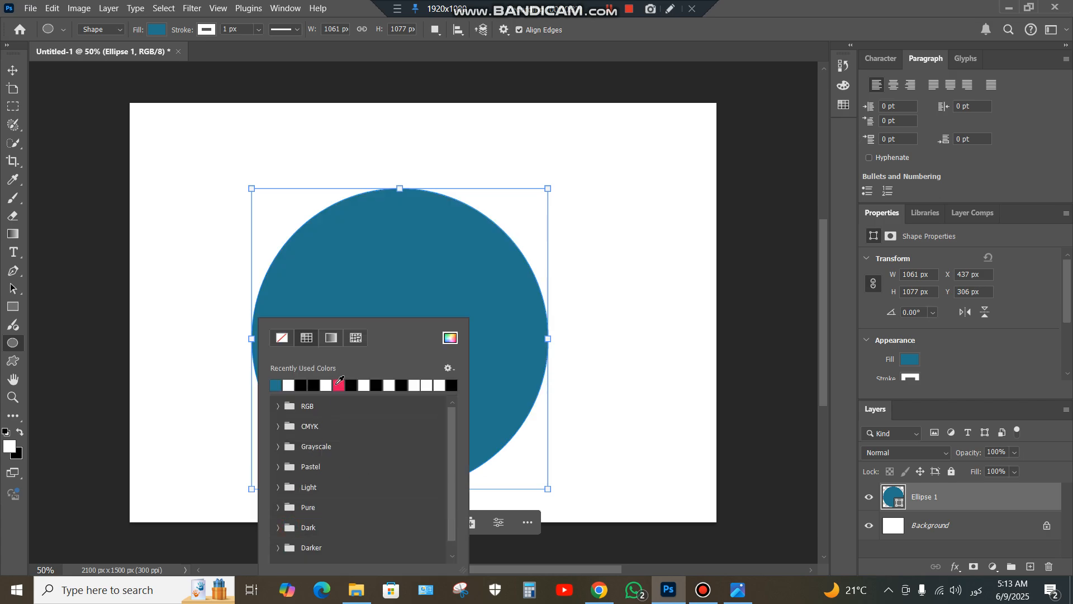
click(338, 385)
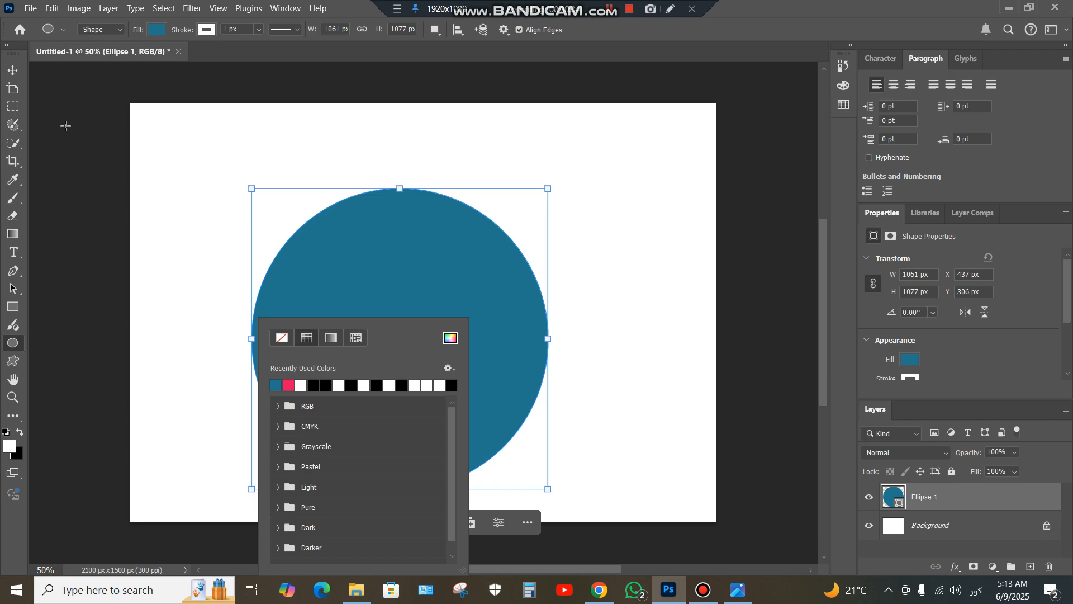
click(15, 73)
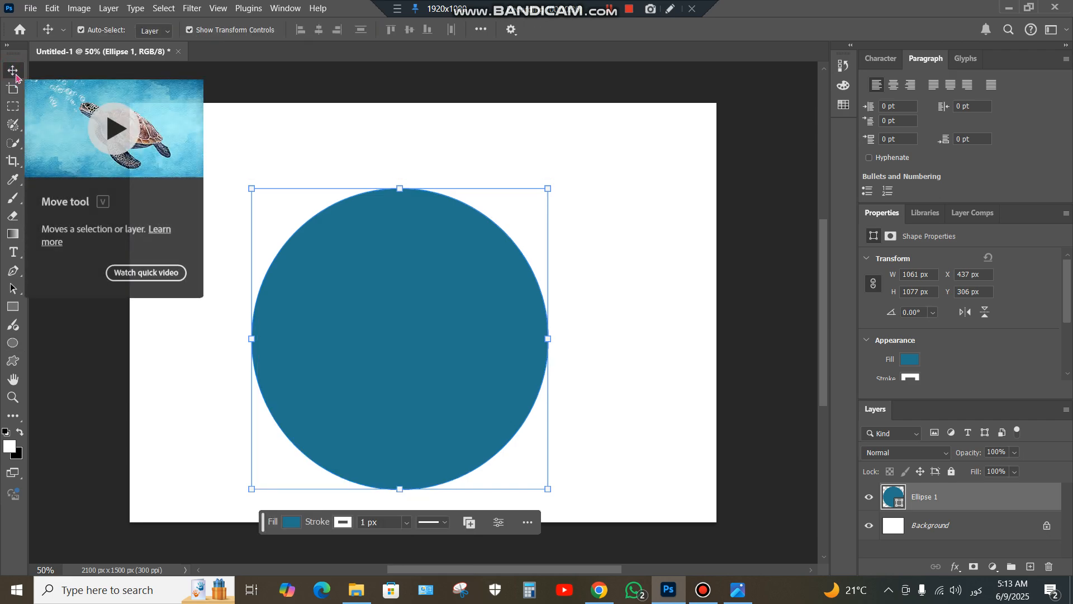
drag(454, 385, 489, 409)
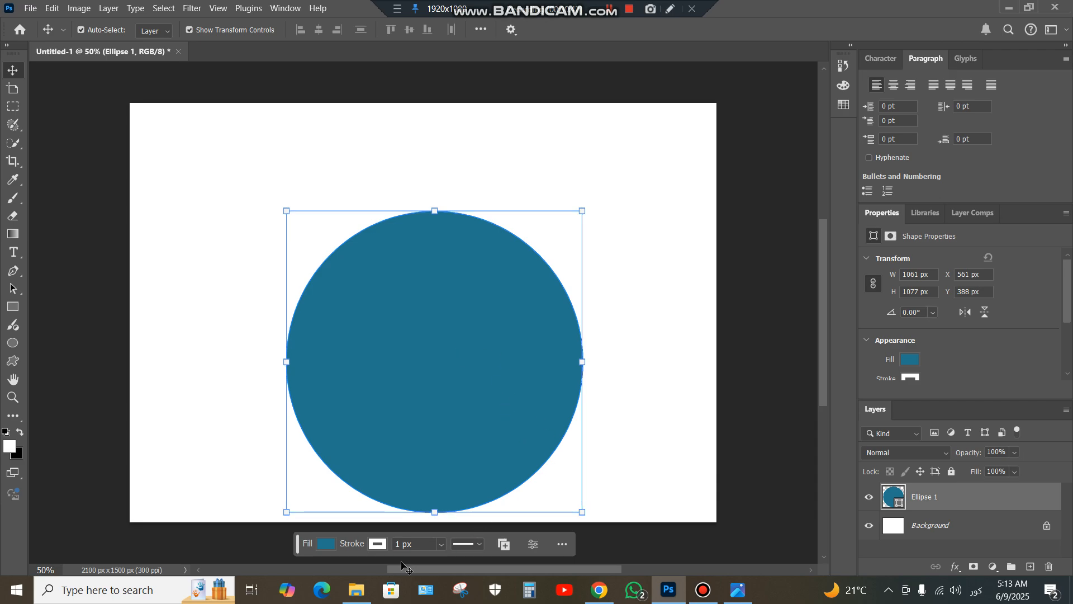
Switch to File Explorer and place IMG_0213.jpg from the tutorial images folder into the Photoshop document
click(356, 589)
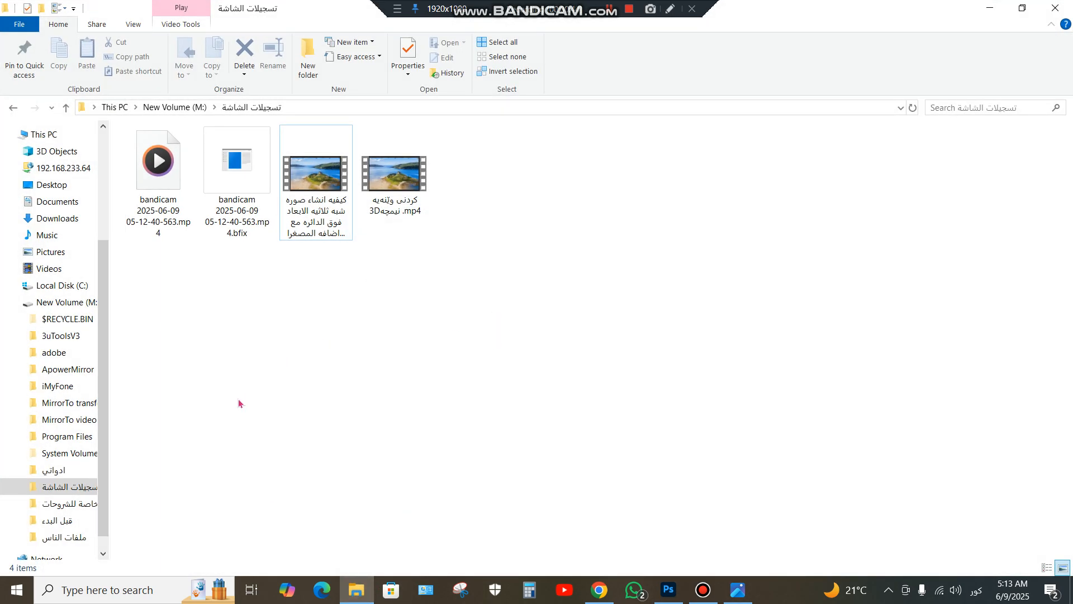
click(65, 503)
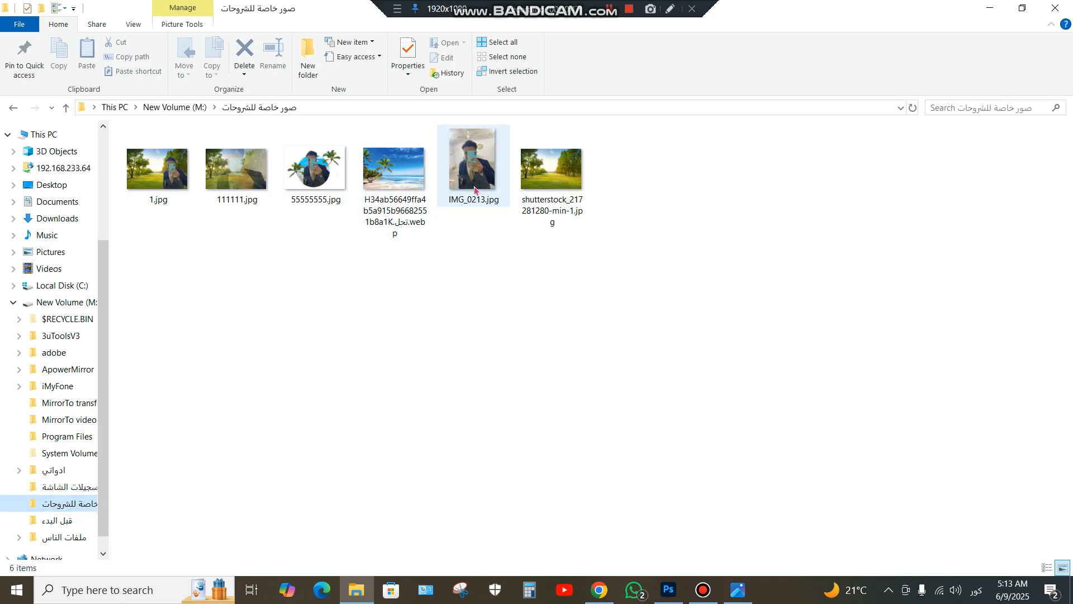
double_click(474, 191)
drag(665, 568, 637, 380)
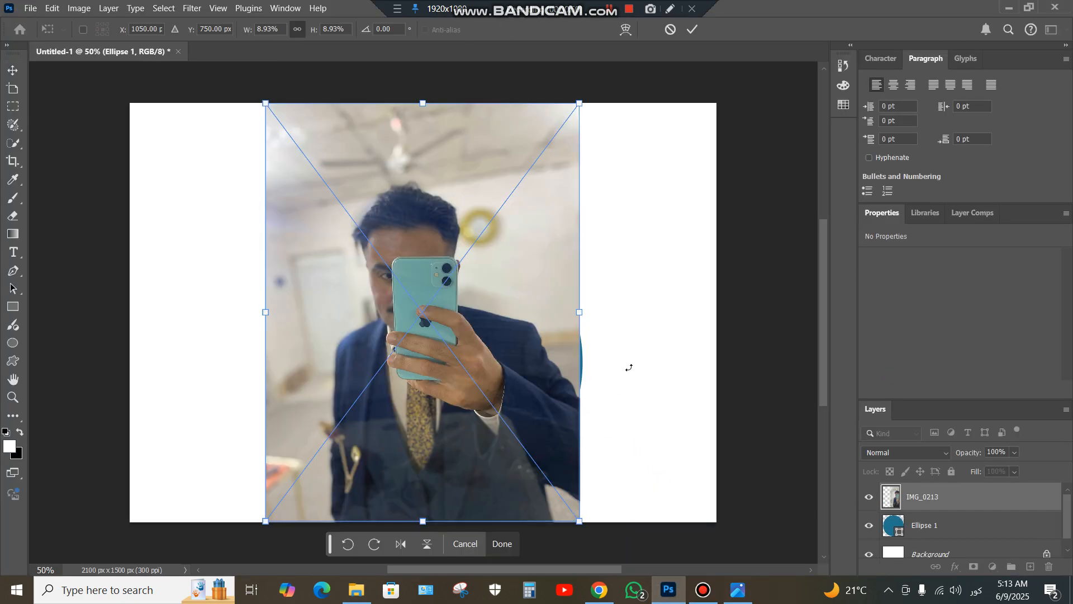
Select the man with the Quick Selection tool, excluding the background below his elbow, and mask the photo to that selection
click(13, 143)
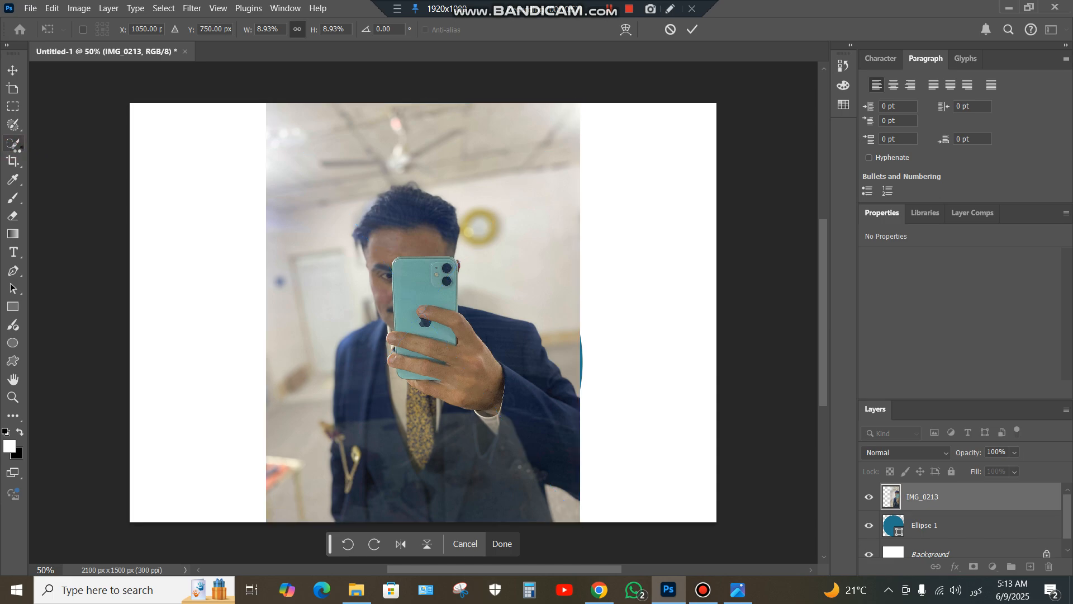
mouse_move(383, 237)
mouse_down()
mouse_move(414, 206)
mouse_move(424, 258)
mouse_move(370, 479)
mouse_move(379, 494)
mouse_move(388, 472)
mouse_up()
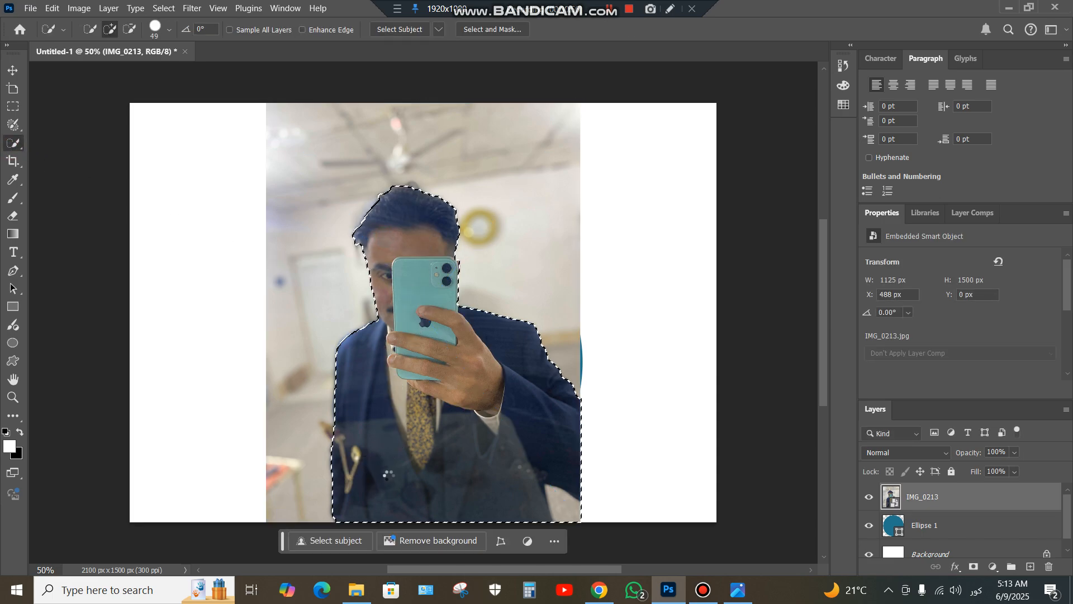
click(130, 29)
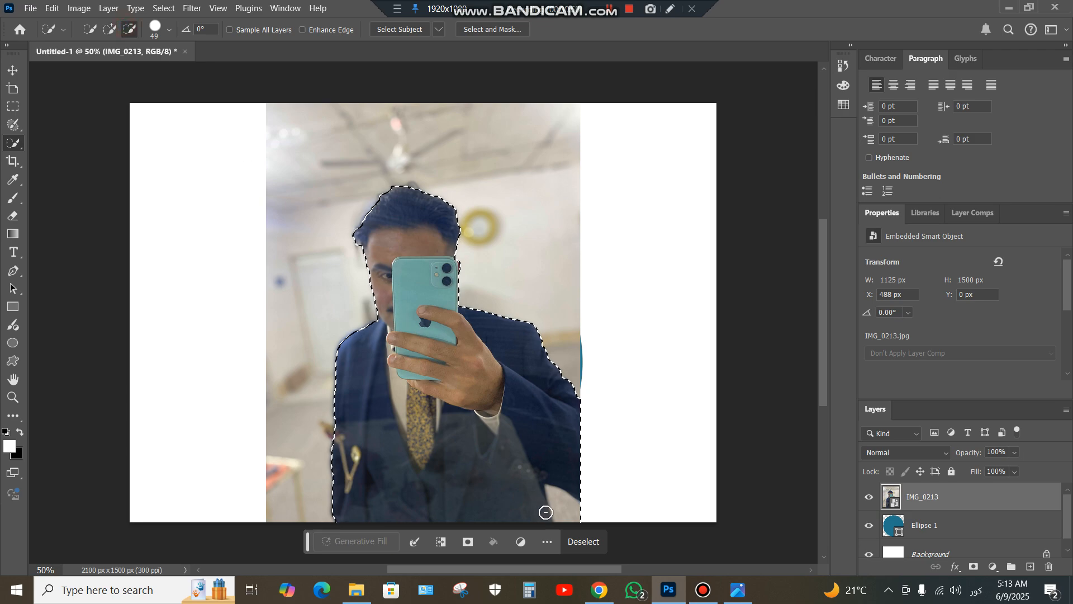
drag(546, 511, 579, 509)
click(109, 30)
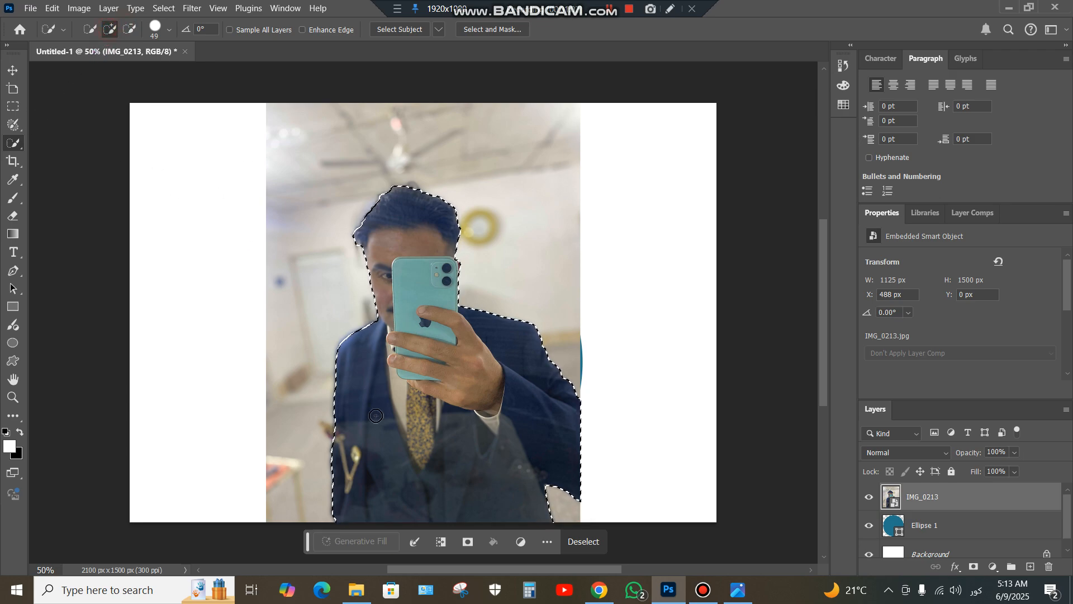
click(469, 545)
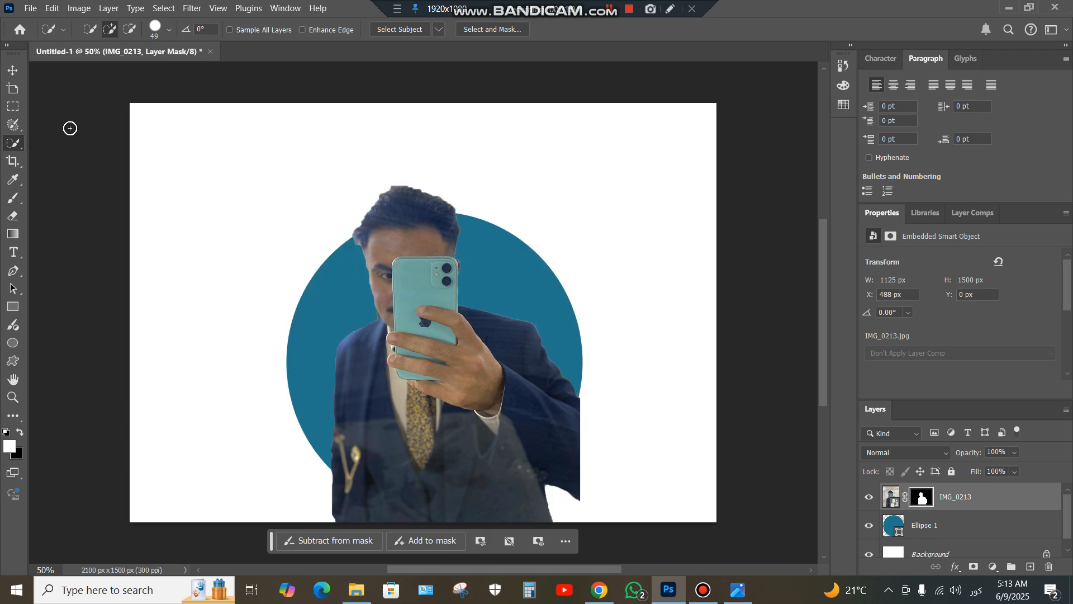
Scale the masked man to about 103% and shift him up and left over the circle
click(6, 72)
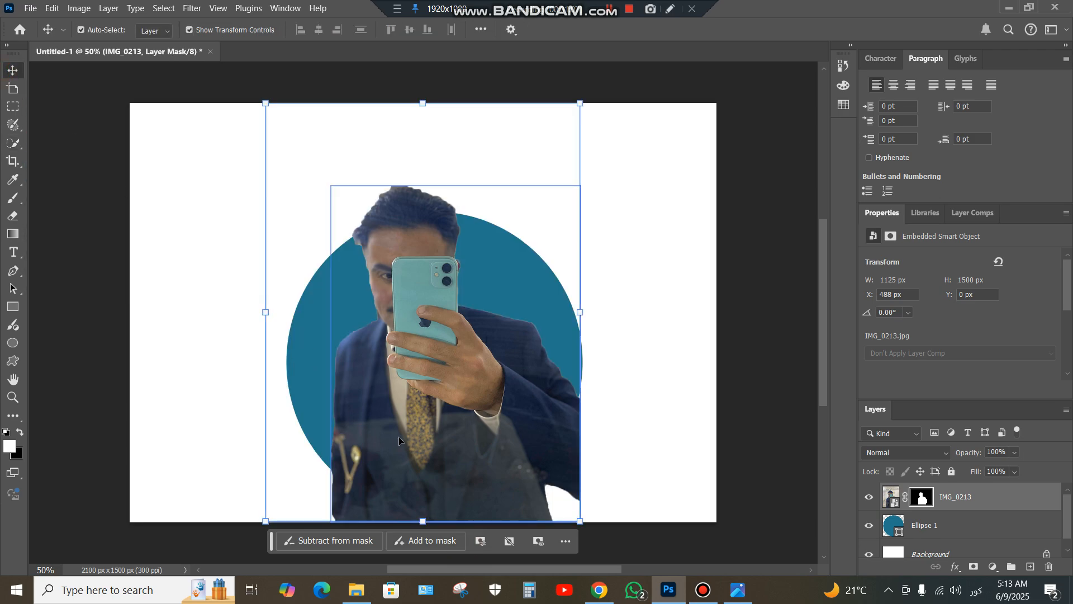
mouse_move(398, 436)
mouse_down()
mouse_move(383, 417)
mouse_move(391, 426)
mouse_up()
drag(572, 511, 582, 524)
drag(515, 472, 503, 458)
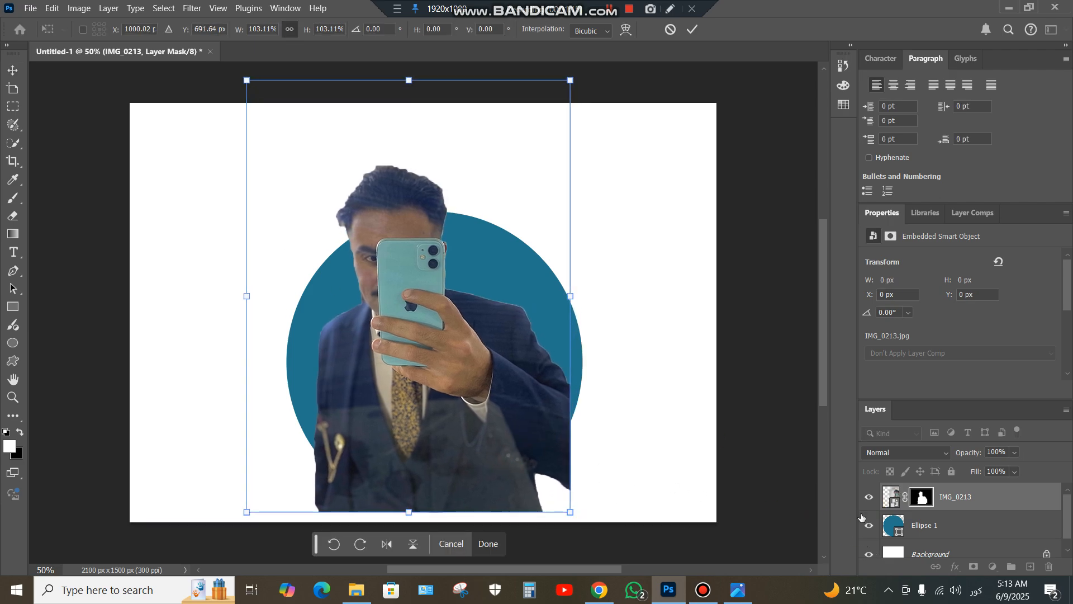
Move the Ellipse 1 layer above the photo and outline the body parts outside the circle's lower edge with the Magnetic Lasso
drag(895, 530, 902, 500)
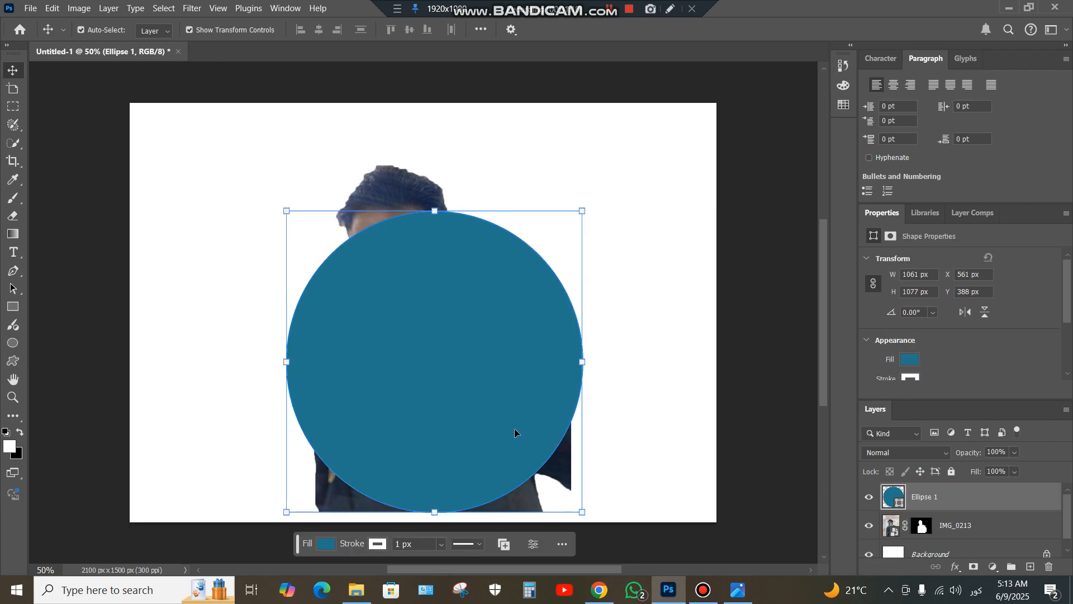
click(14, 419)
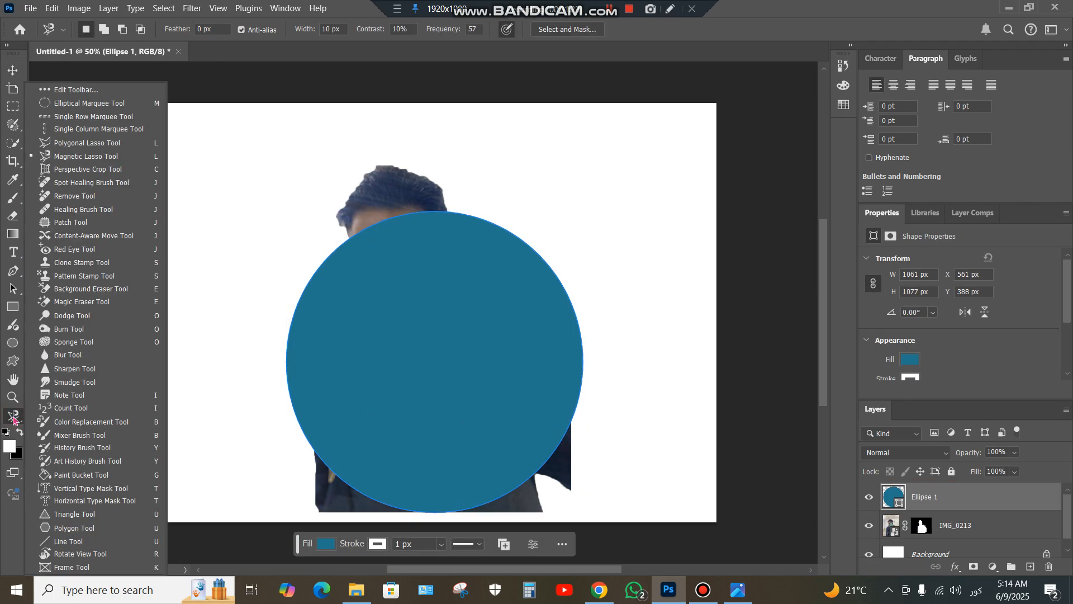
click(76, 158)
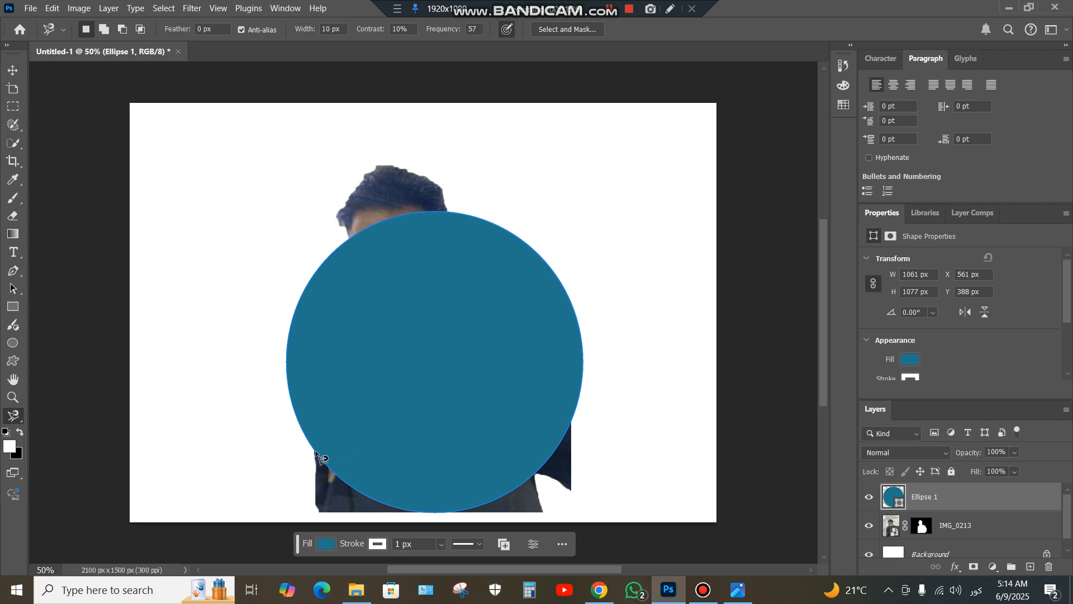
click(315, 450)
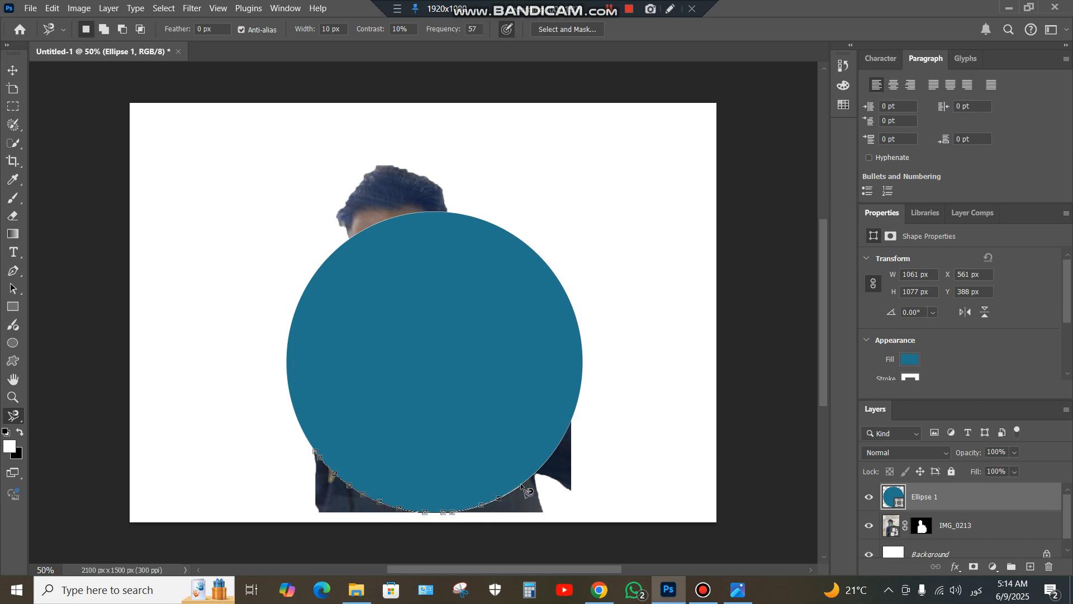
click(575, 423)
click(573, 492)
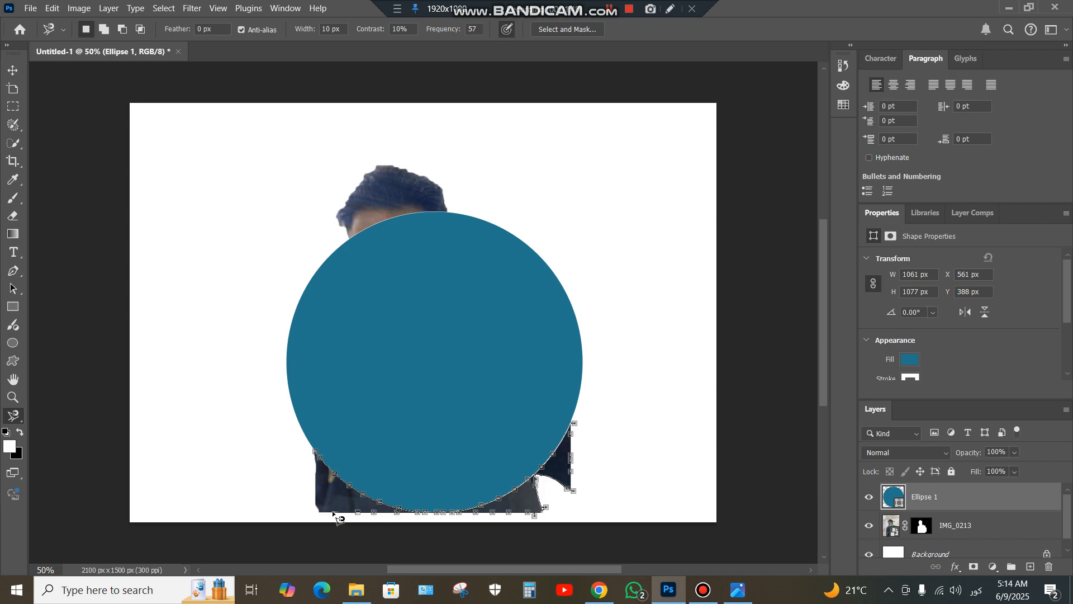
click(311, 505)
click(315, 454)
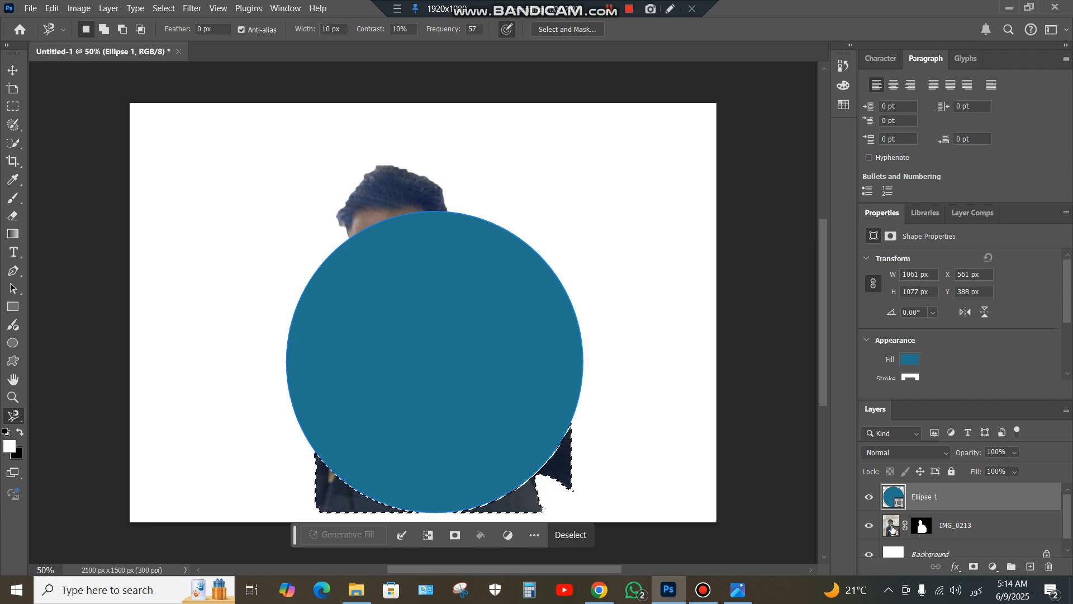
Bring the IMG_0213 layer back above the circle, rasterize it and brush white over the selected body parts below the circle
drag(892, 528, 908, 486)
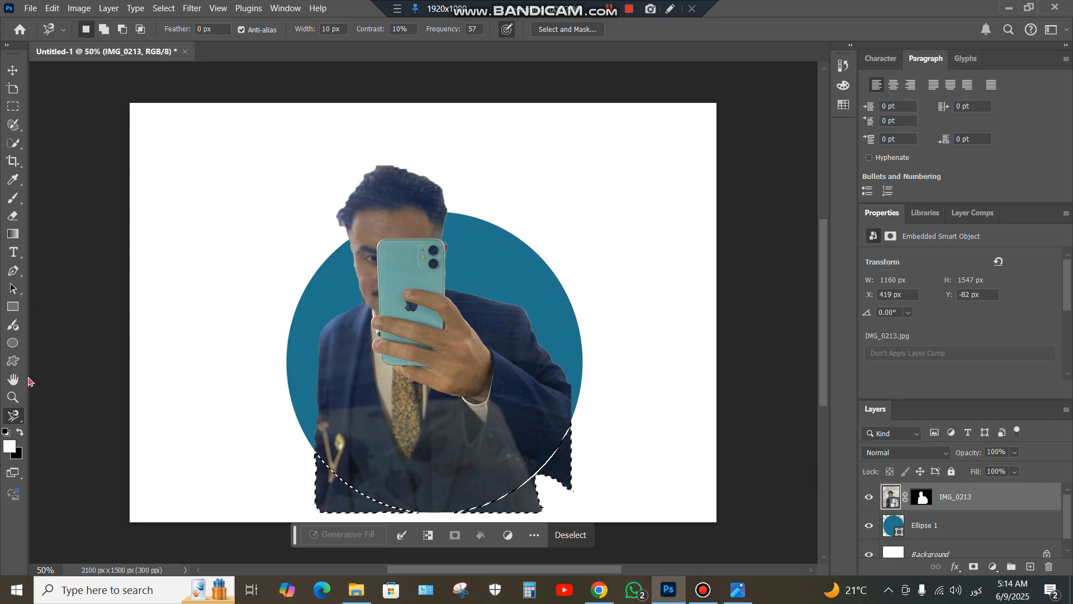
click(17, 206)
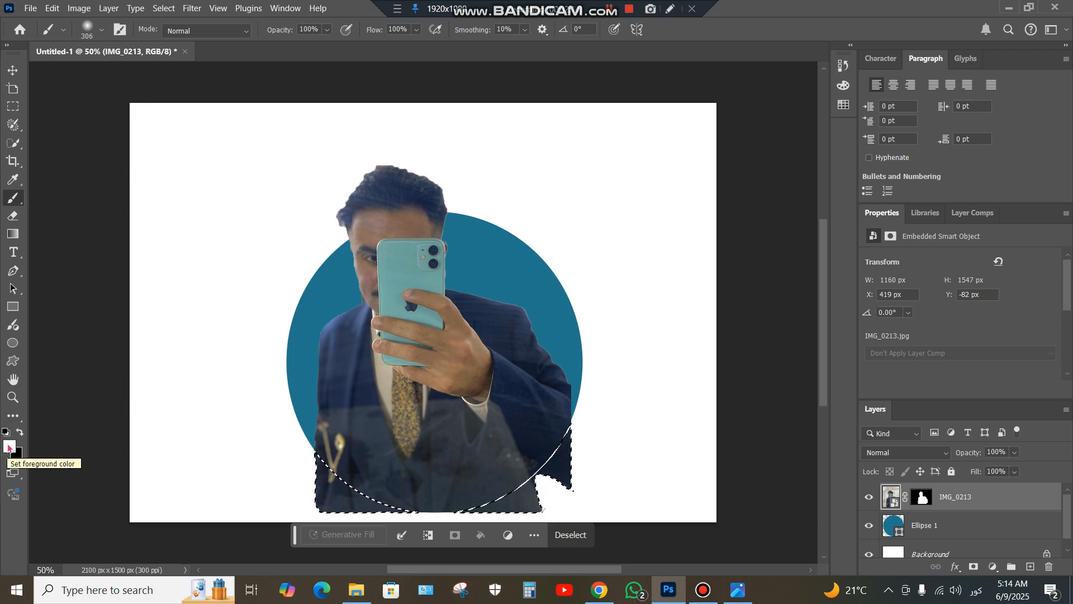
click(20, 432)
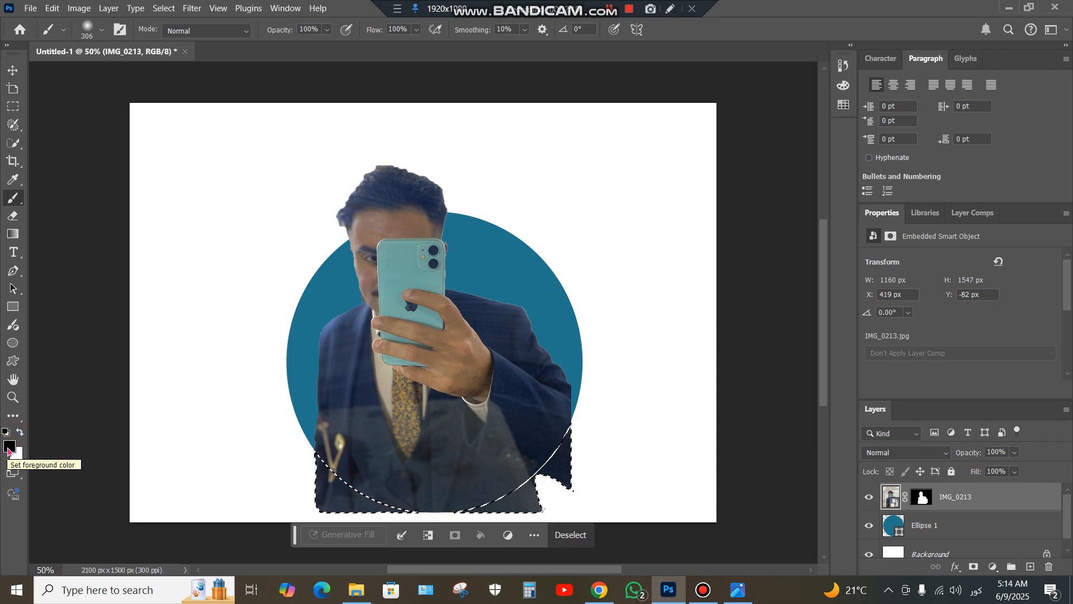
click(19, 432)
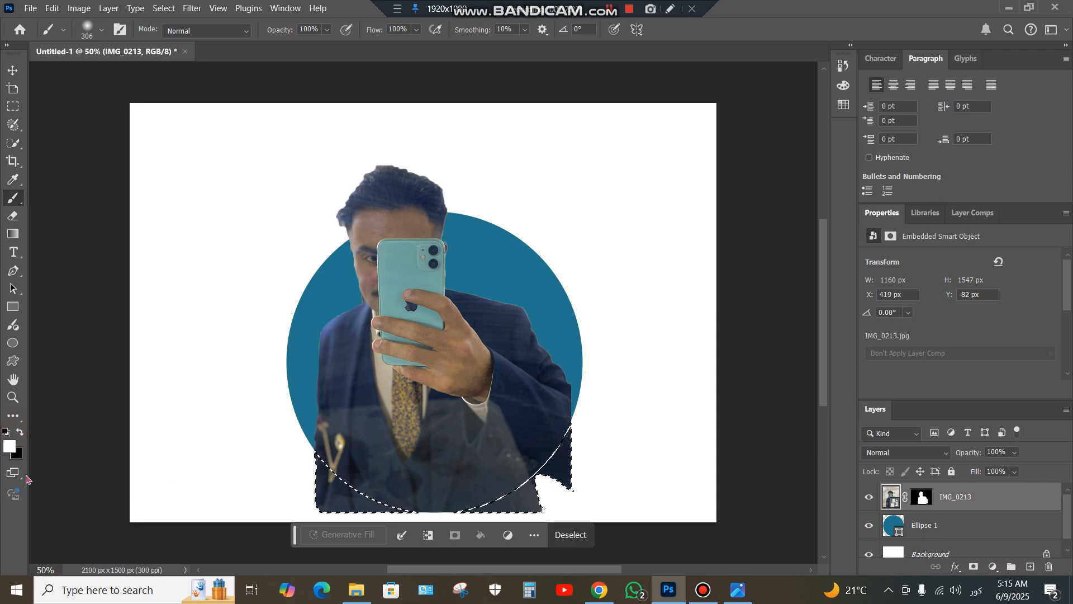
click(331, 494)
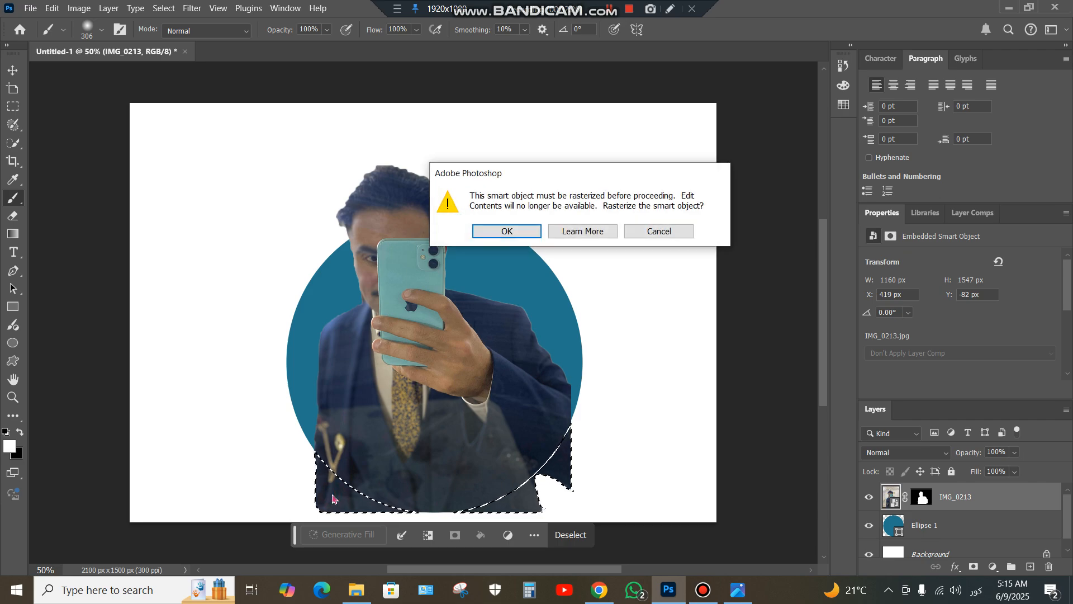
click(512, 230)
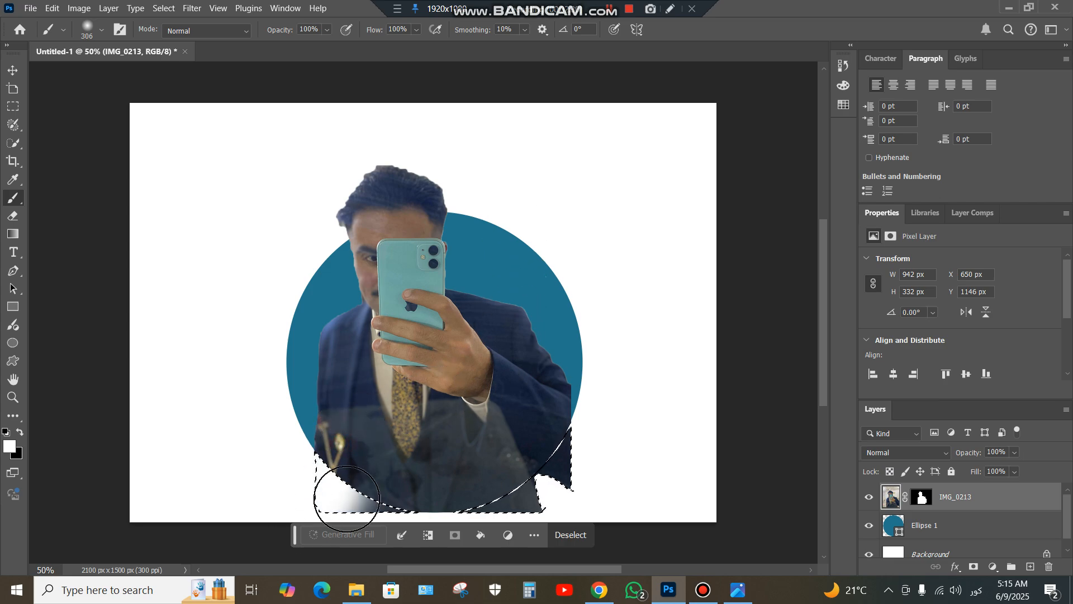
drag(611, 324, 542, 483)
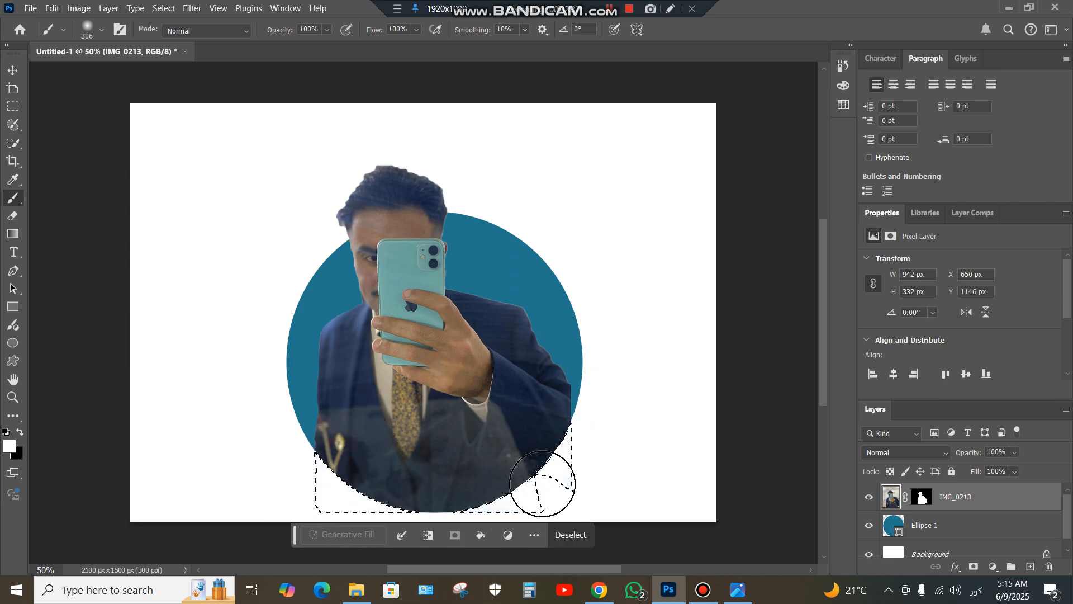
Place the shutterstock_217281280-min-1.jpg park photo from File Explorer into the document and position it over the canvas at about X 0 px, Y 78 px
click(352, 588)
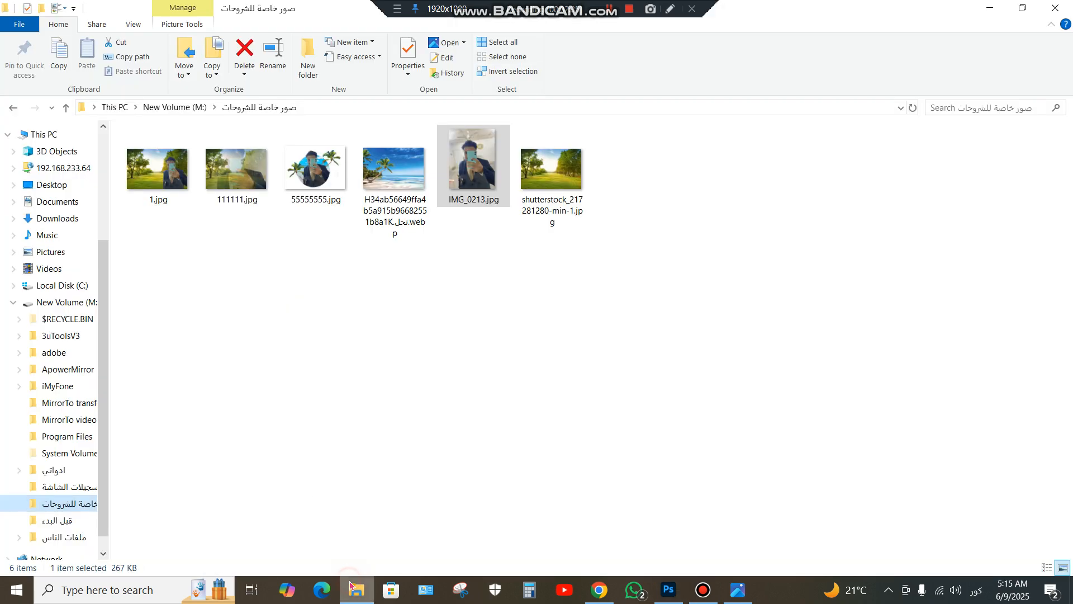
double_click(536, 162)
drag(694, 488, 618, 468)
drag(515, 361, 426, 350)
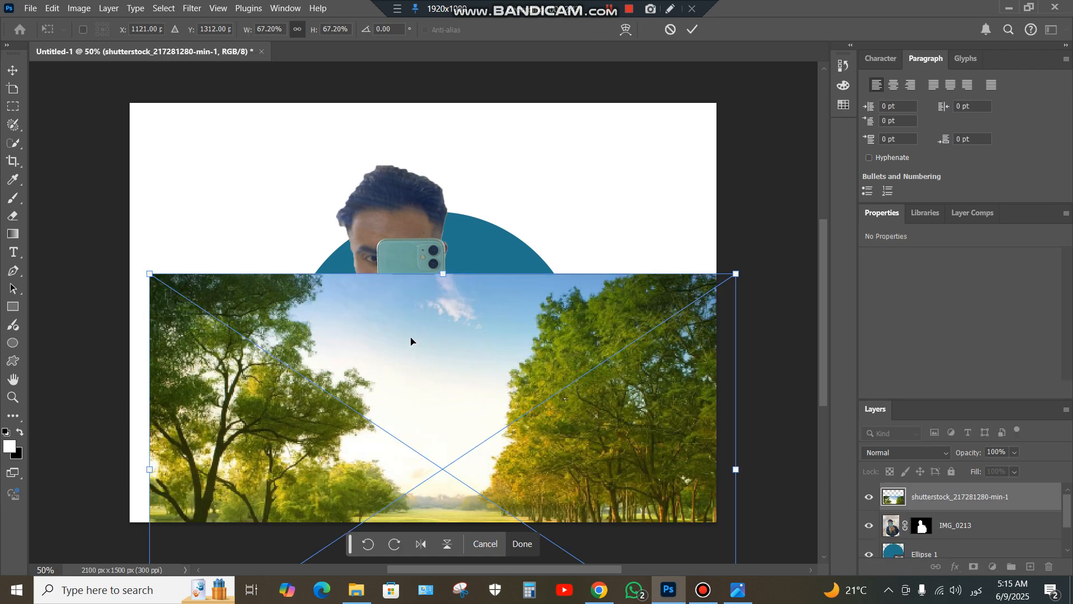
click(15, 73)
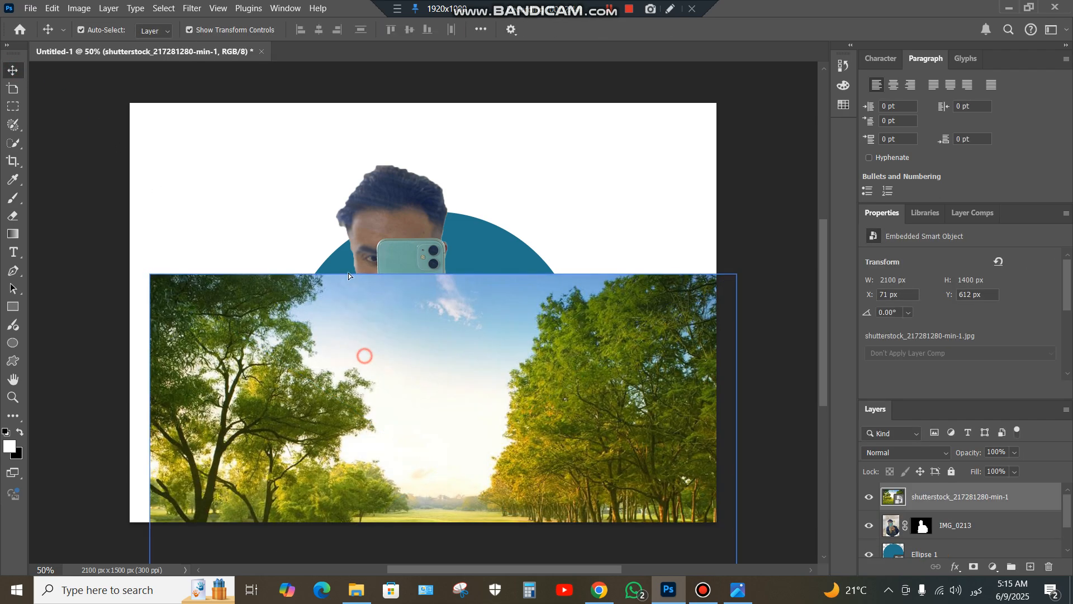
drag(347, 273, 347, 210)
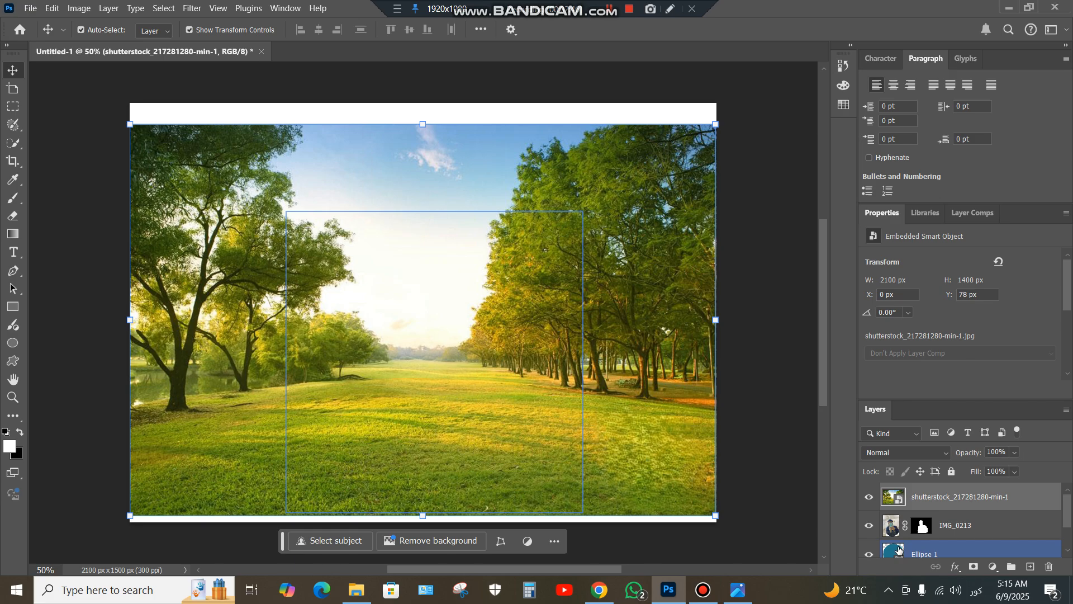
Clip the park photo to the Ellipse 1 circle and bring the IMG_0213 layer to the top of the layer stack
drag(895, 554, 923, 491)
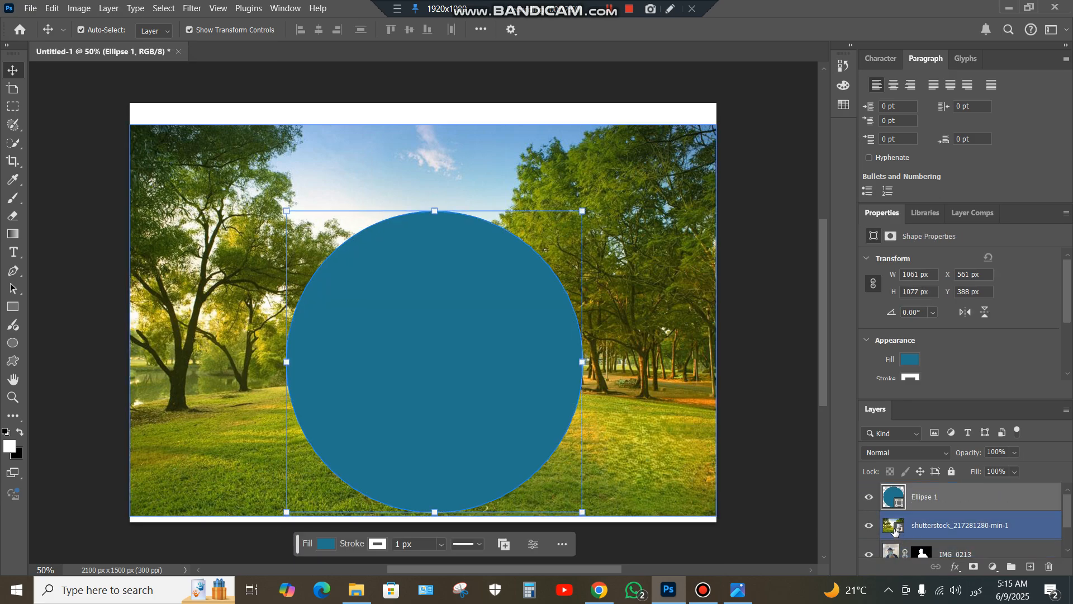
drag(896, 526, 892, 490)
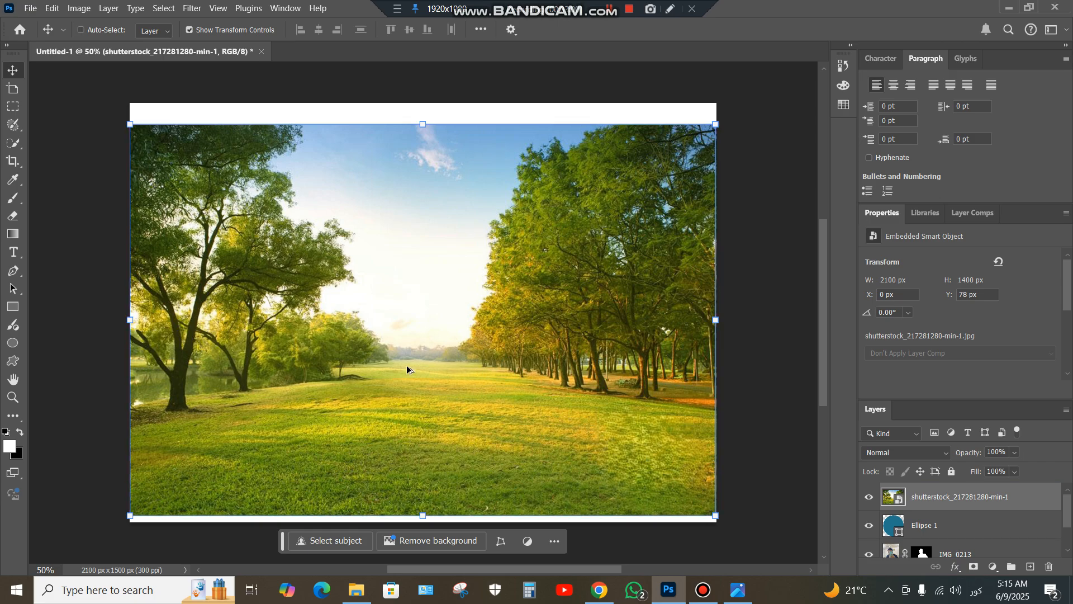
key(ctrl+alt+g)
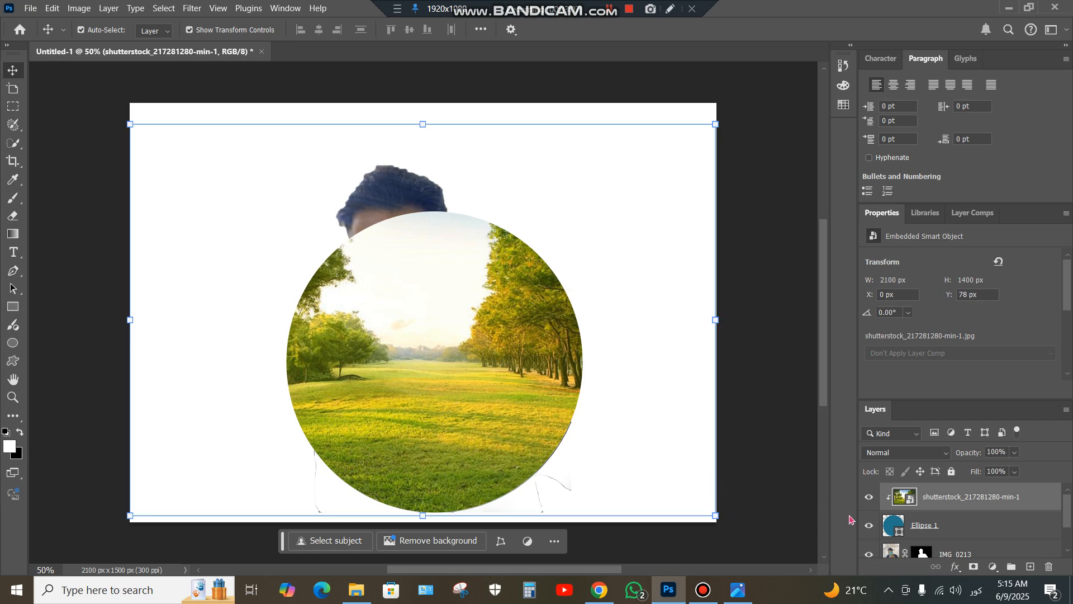
click(897, 555)
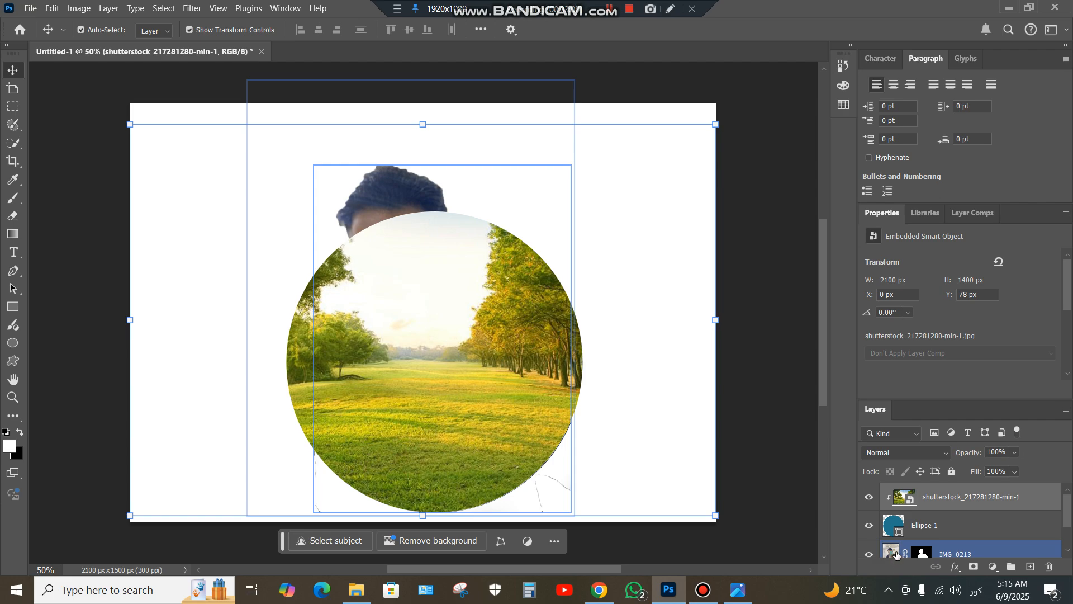
drag(894, 554, 883, 491)
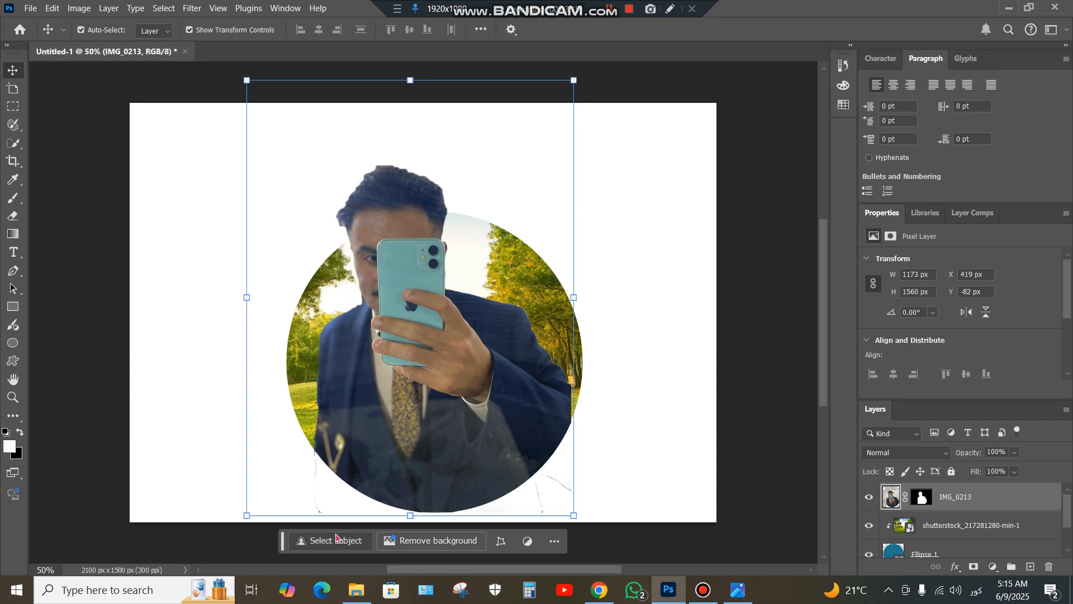
Place the palm beach .webp photo from File Explorer into the Photoshop document, centred over the canvas
click(735, 589)
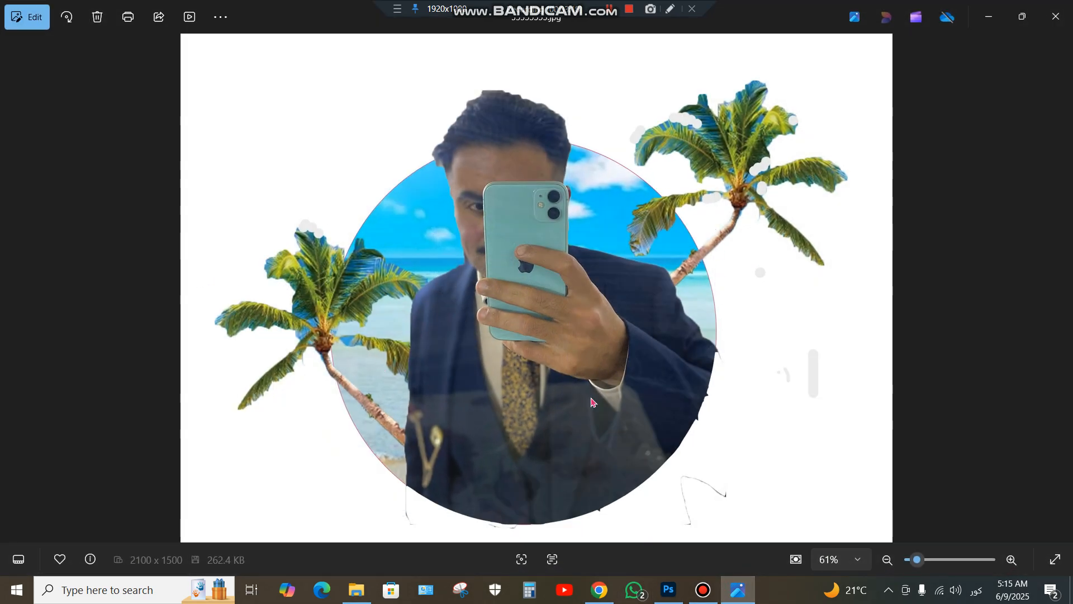
click(358, 590)
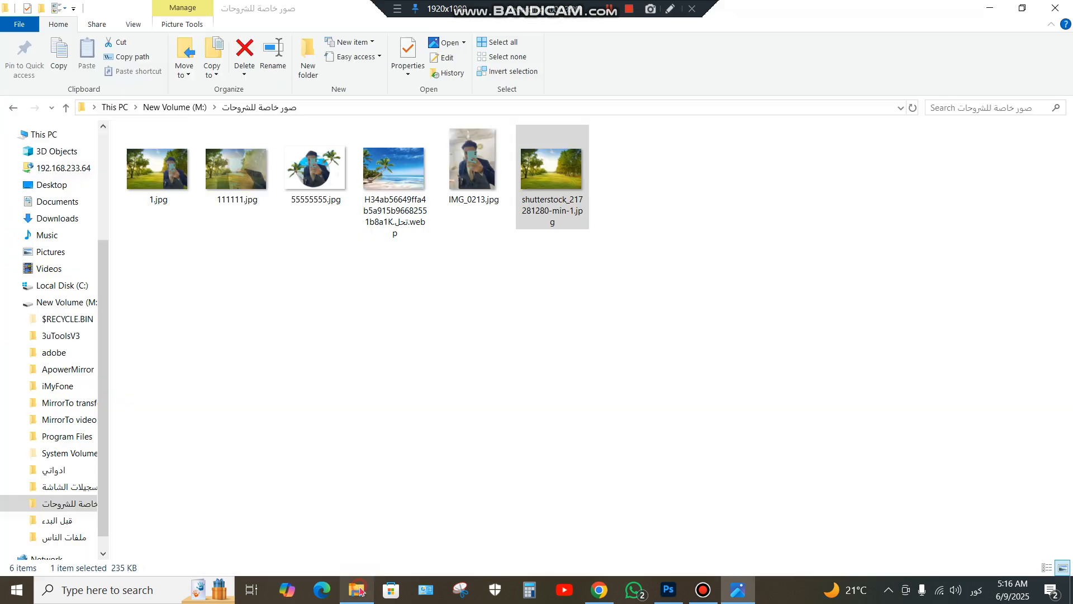
click(394, 185)
drag(433, 392, 415, 356)
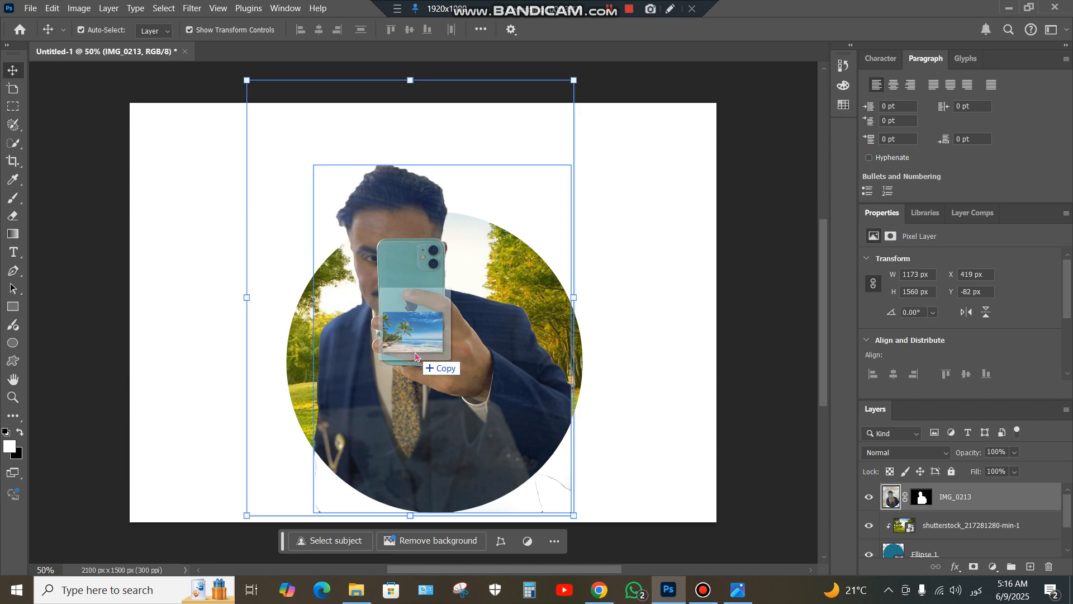
drag(415, 353, 415, 352)
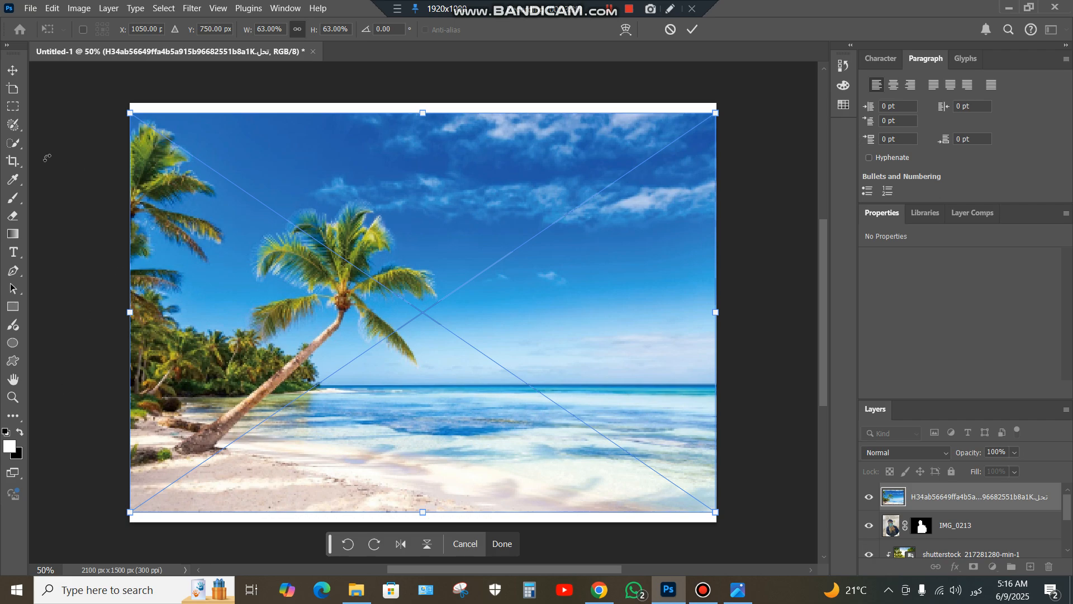
click(20, 151)
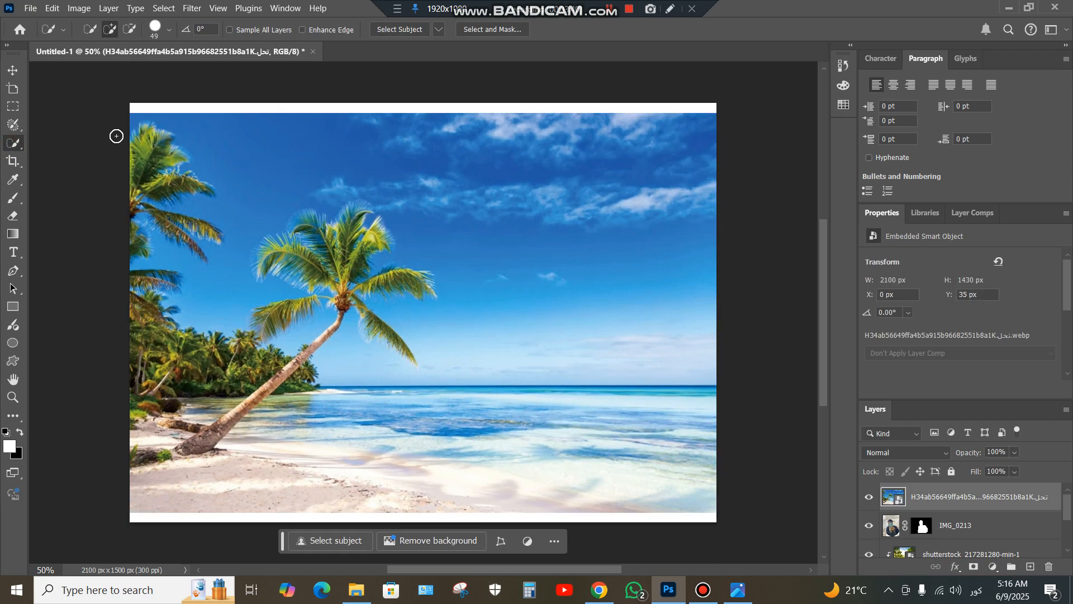
Outline the leaning palm tree with the Magnetic Lasso and mask the beach photo to that selection
click(14, 418)
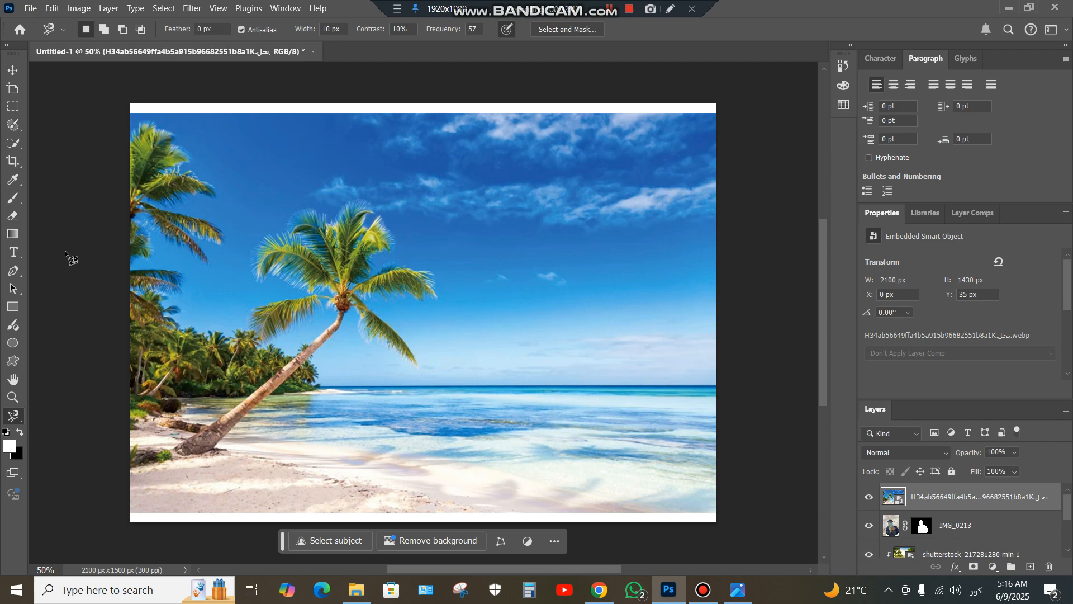
click(6, 421)
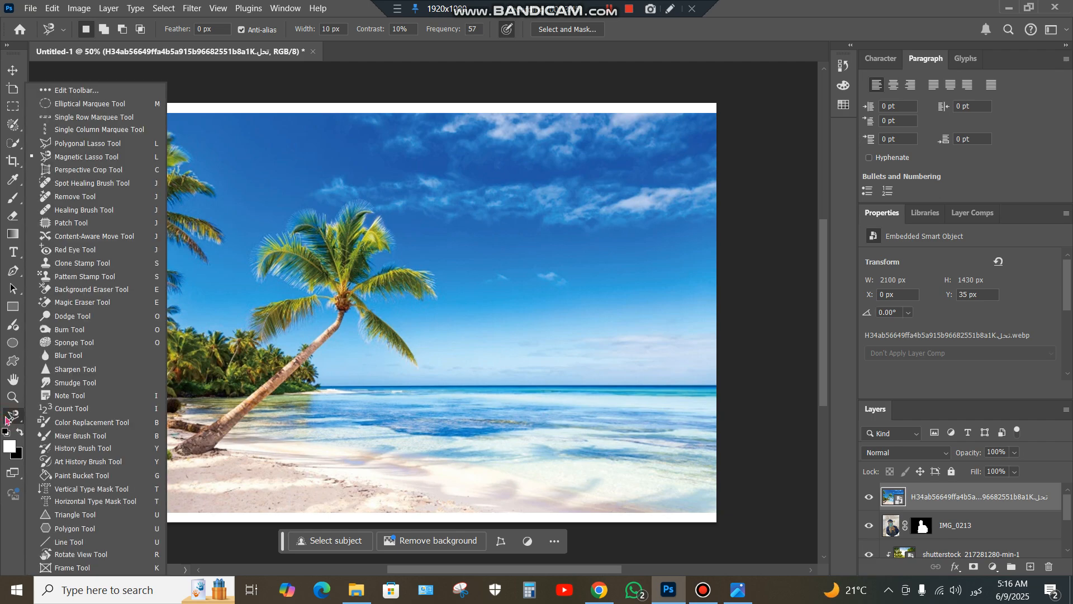
click(79, 160)
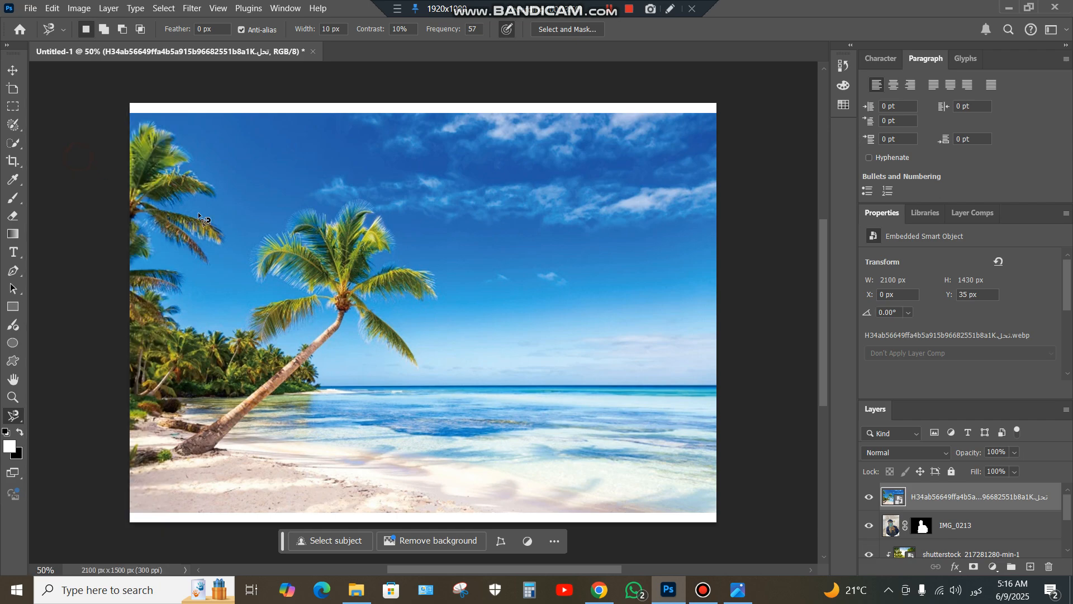
click(171, 449)
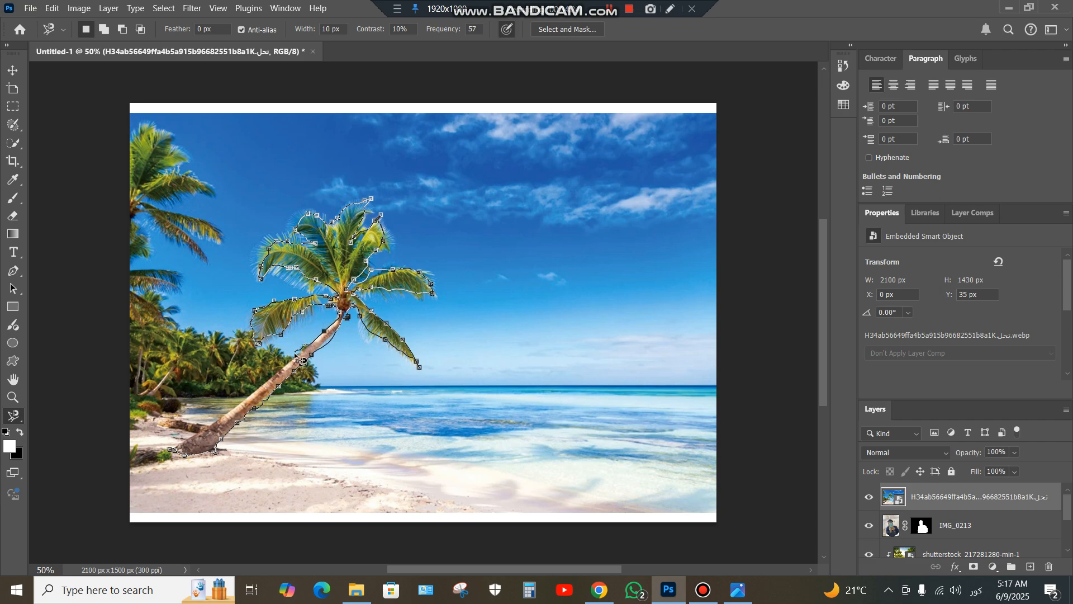
click(175, 451)
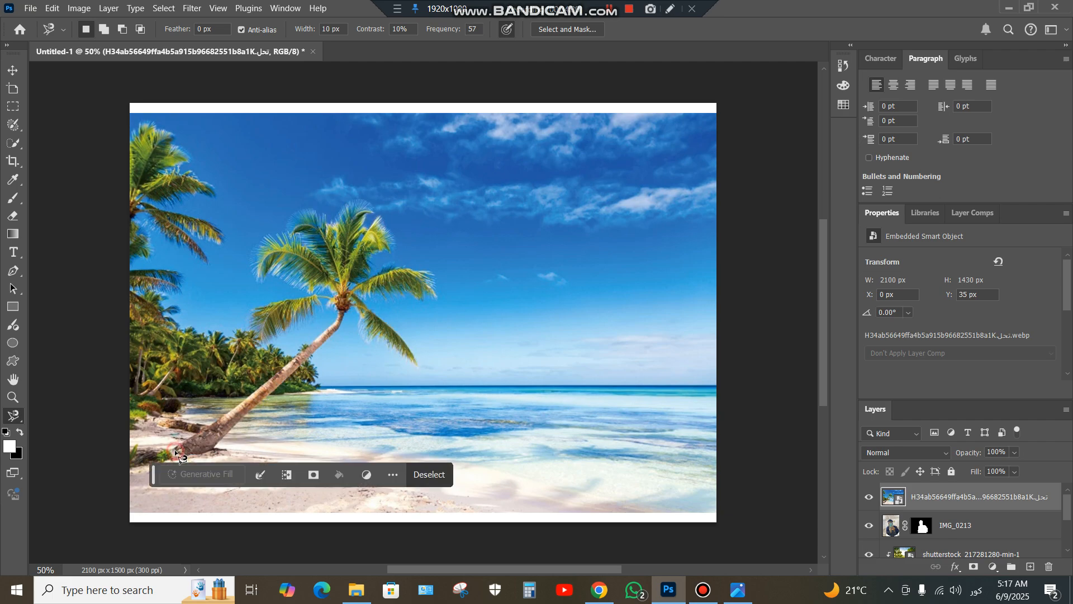
click(312, 476)
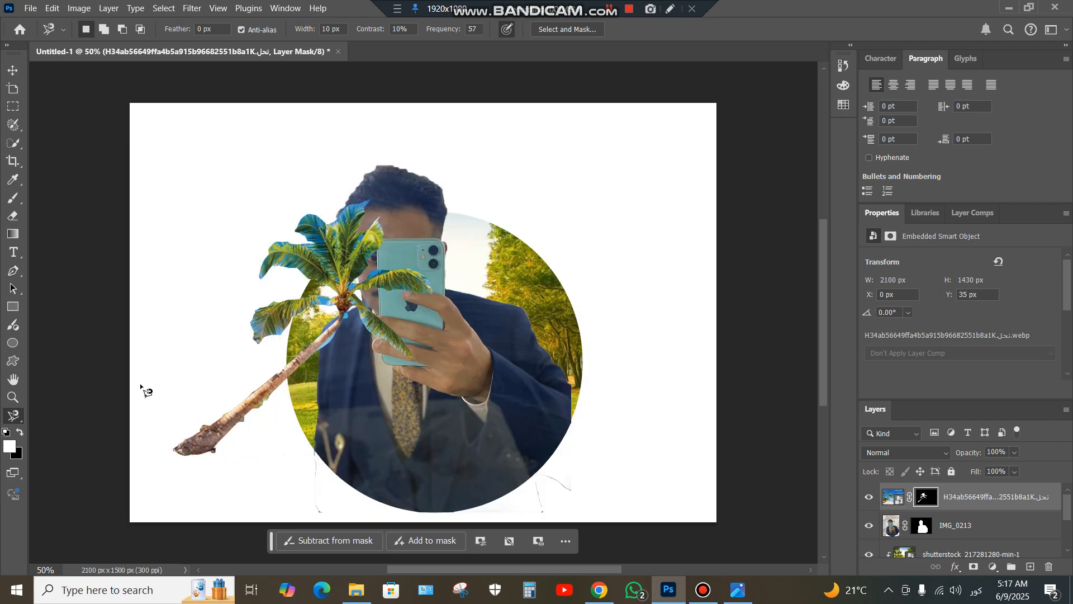
Scale the cut-out palm to about 91% and position it across the circle's upper-right edge at about X 1092 px, Y -113 px
click(13, 70)
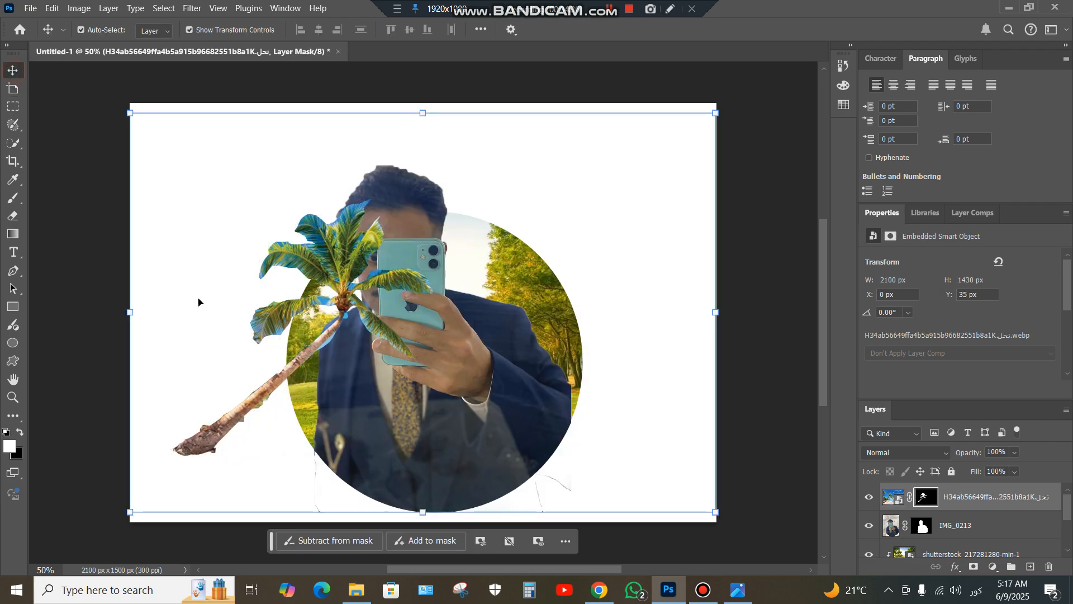
drag(209, 423, 488, 367)
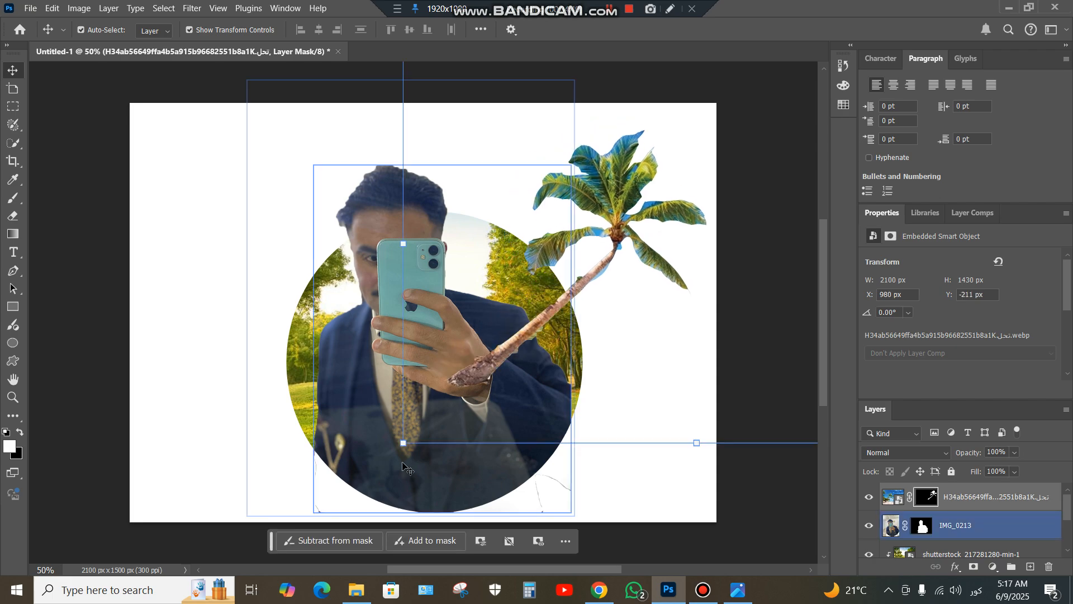
drag(403, 443, 455, 407)
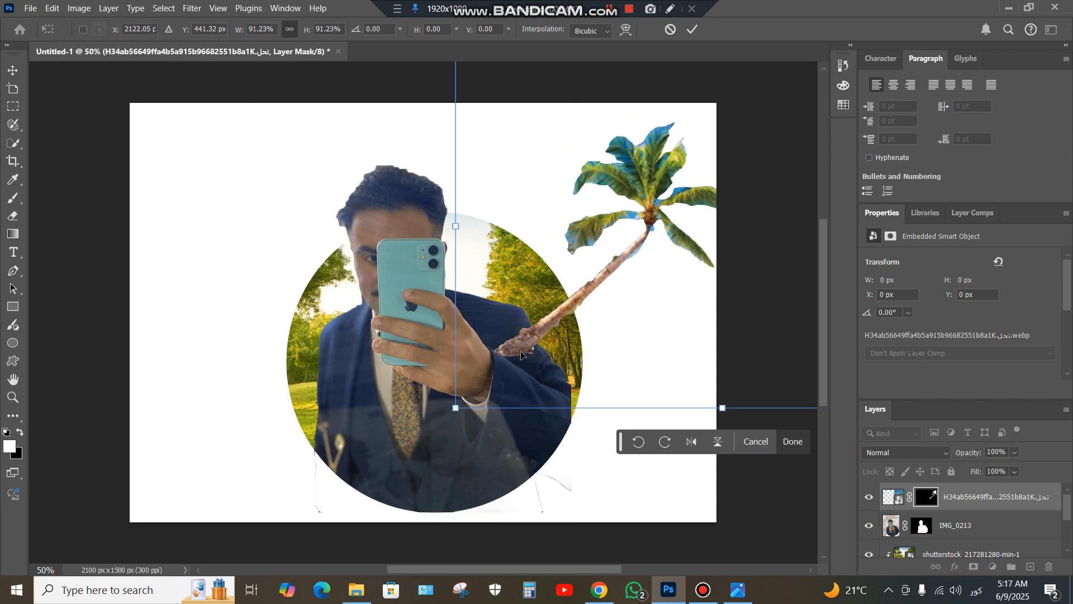
drag(528, 342, 511, 369)
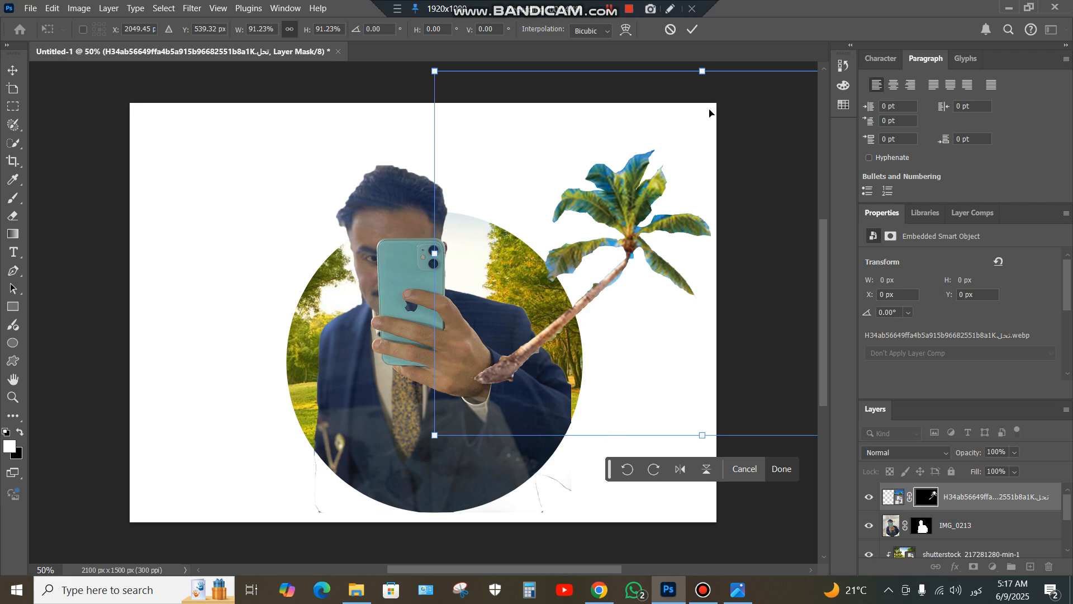
click(692, 29)
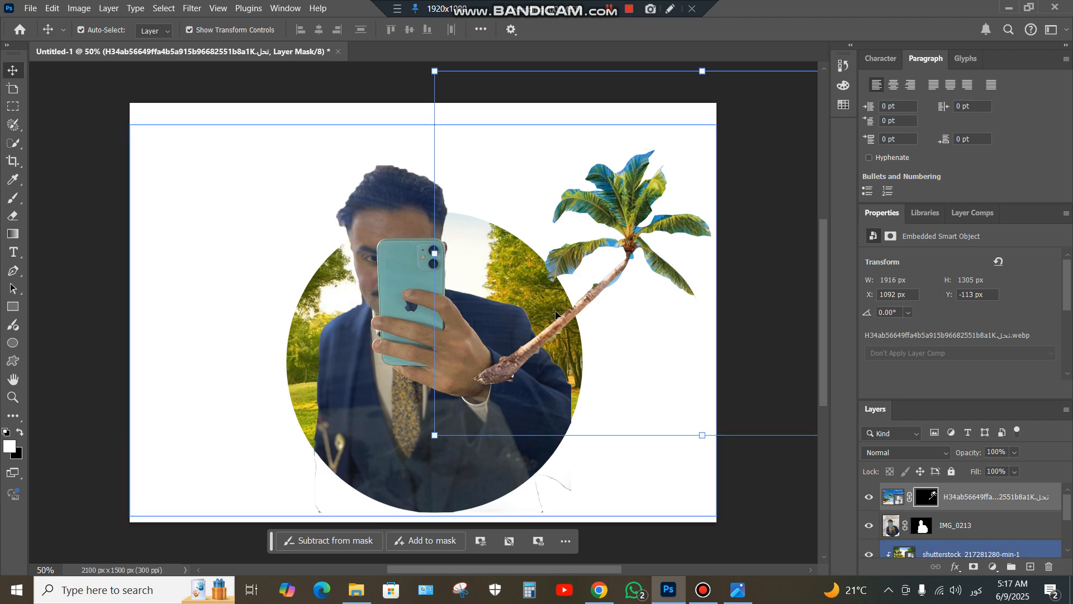
Duplicate the palm, scale the copy to about 96%, flip it horizontally and position it across the circle's upper-left edge
drag(553, 333, 275, 309)
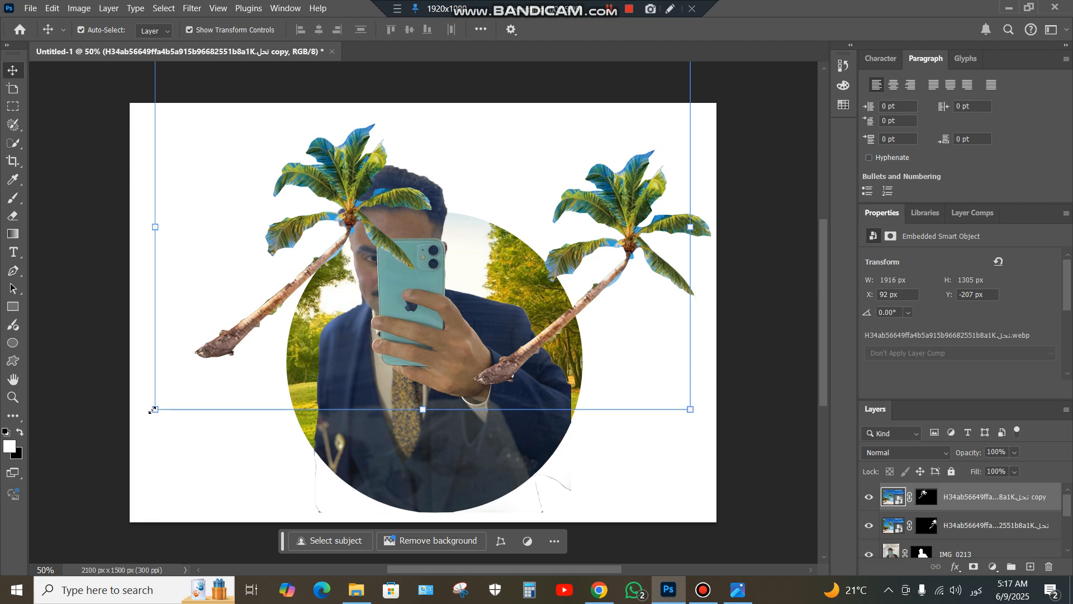
drag(152, 411, 179, 398)
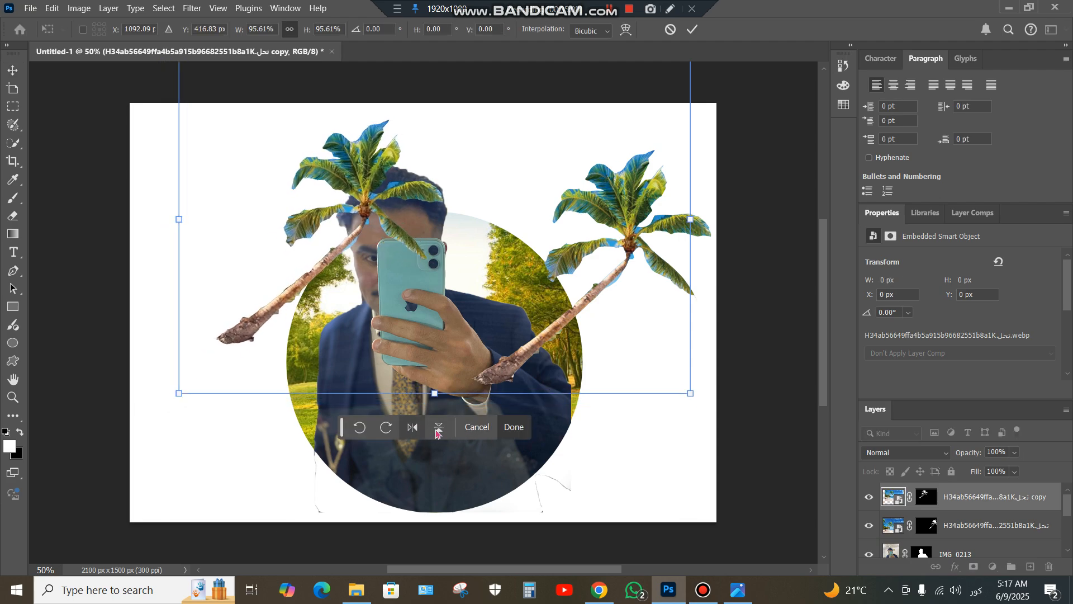
click(413, 429)
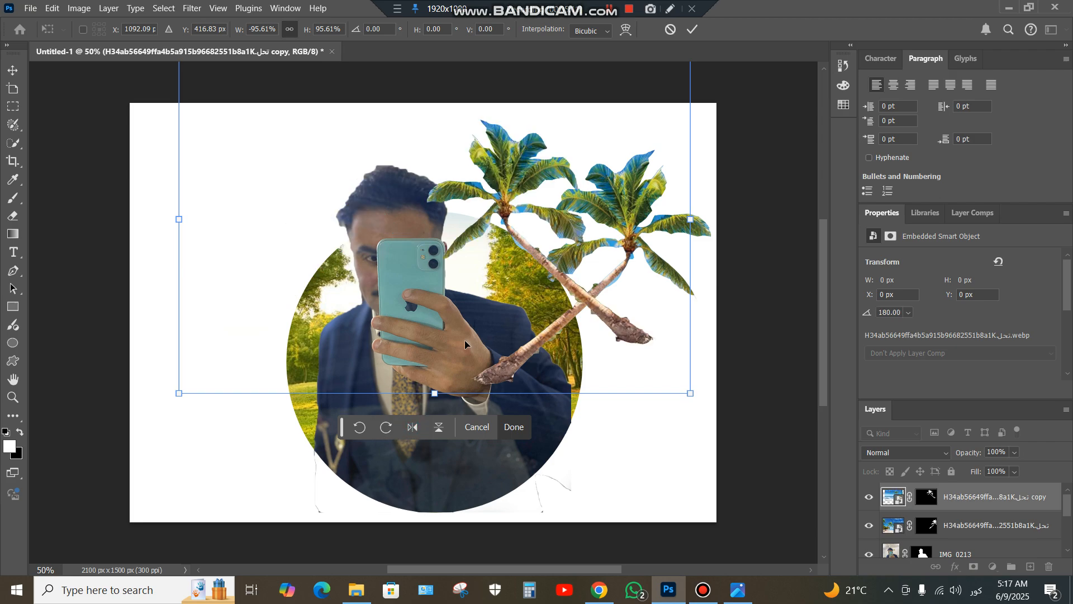
drag(558, 282, 298, 325)
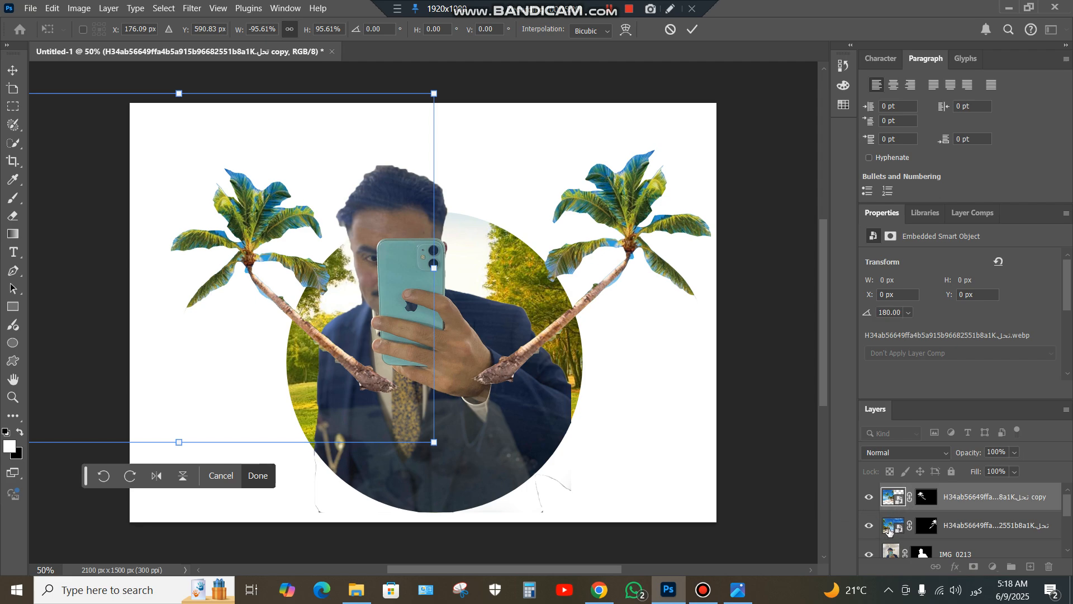
Move both palm layers beneath IMG_0213 and shift the two palms slightly down, the left one to about Y 47 px
drag(889, 532, 893, 553)
click(893, 501)
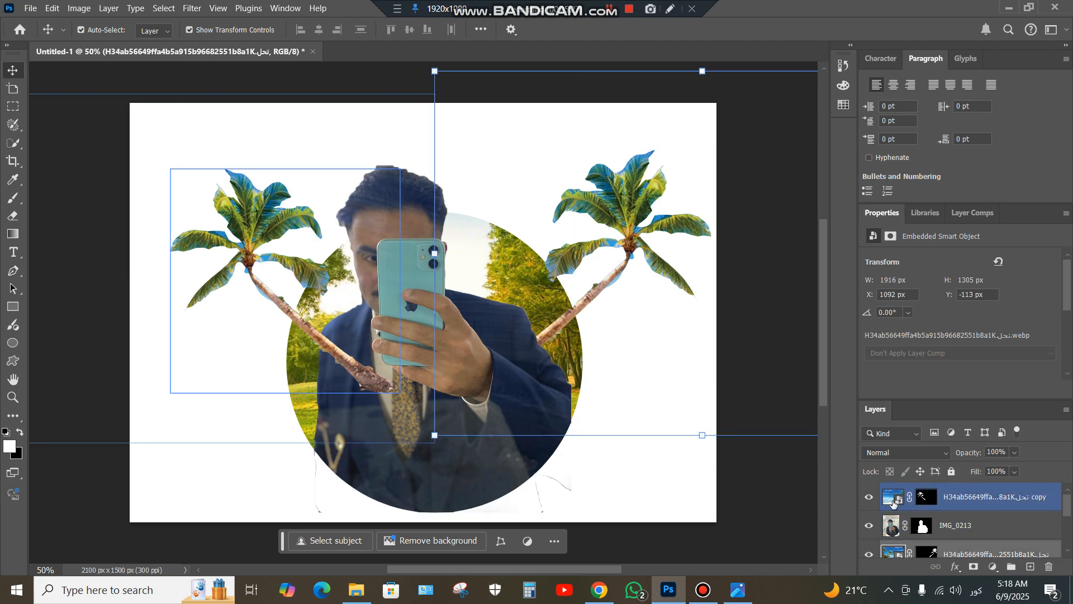
drag(890, 502, 896, 530)
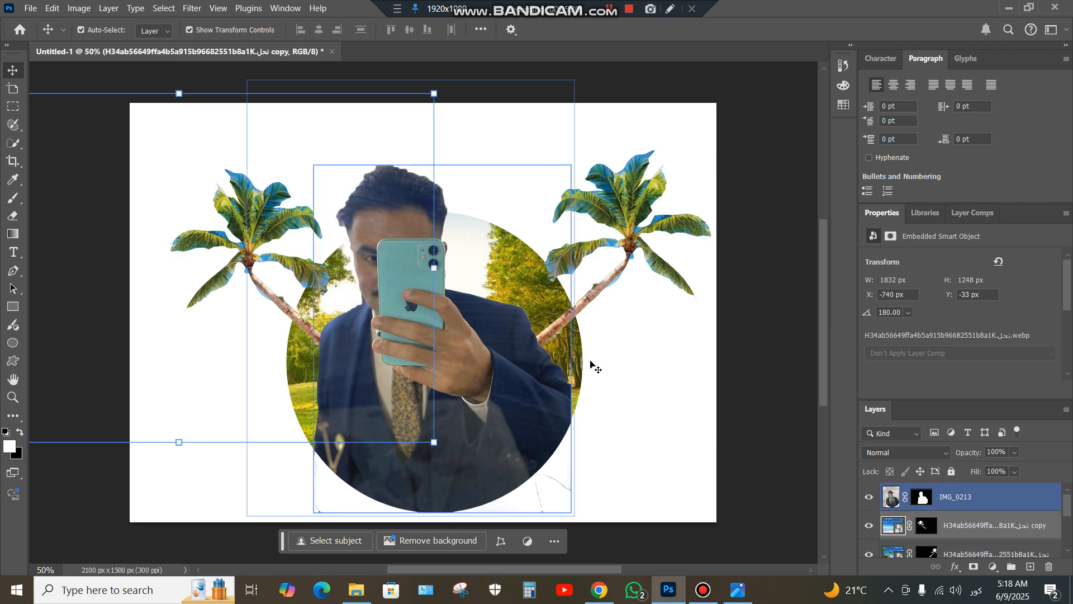
mouse_move(630, 237)
mouse_down()
mouse_move(619, 238)
mouse_move(631, 245)
mouse_up()
drag(241, 244, 240, 266)
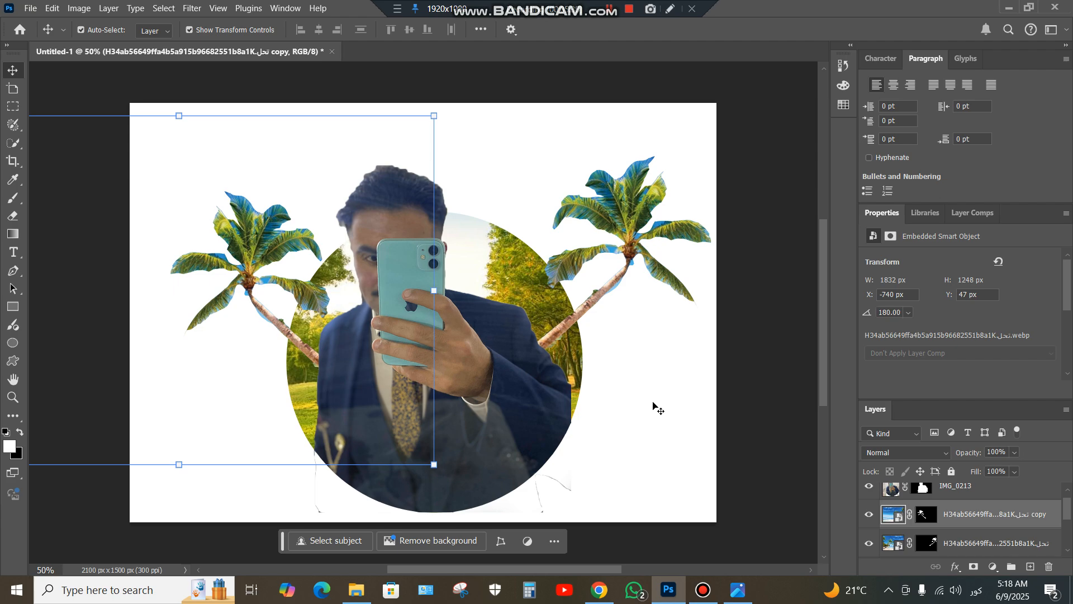
click(30, 8)
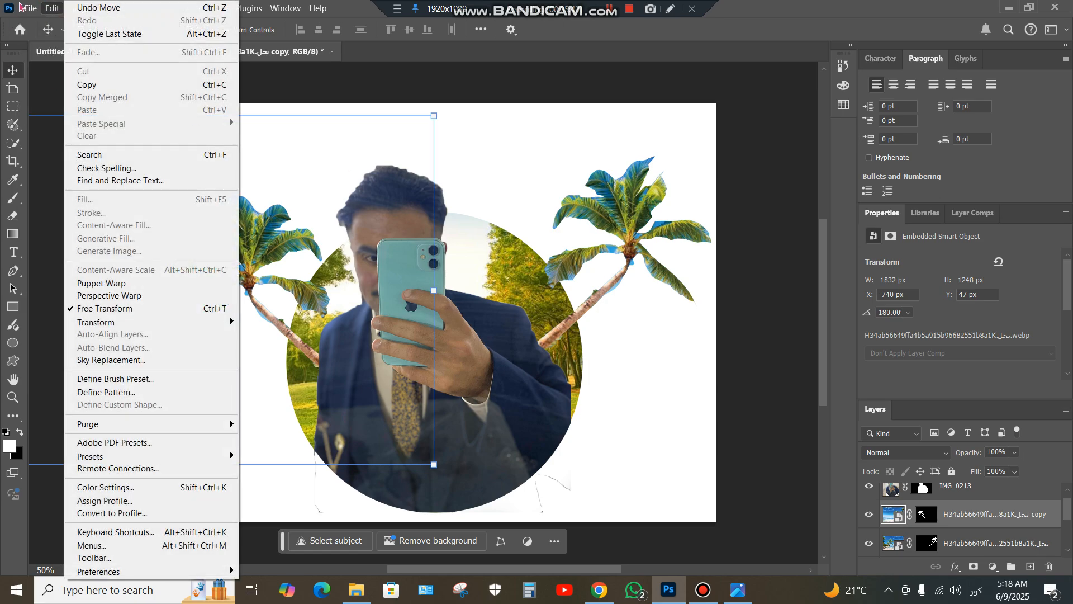
click(25, 9)
click(26, 10)
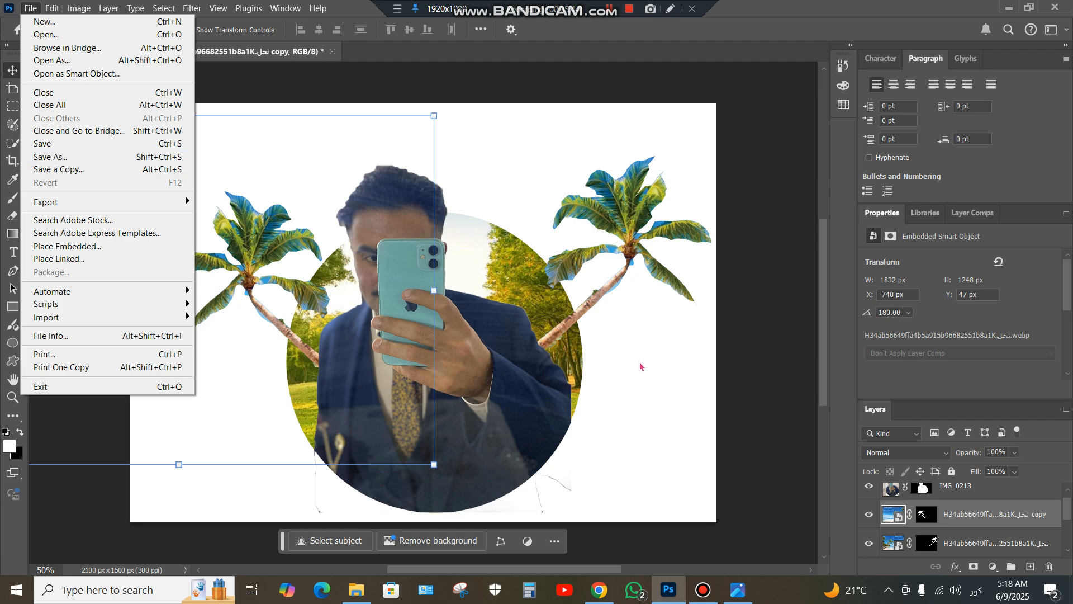
click(655, 376)
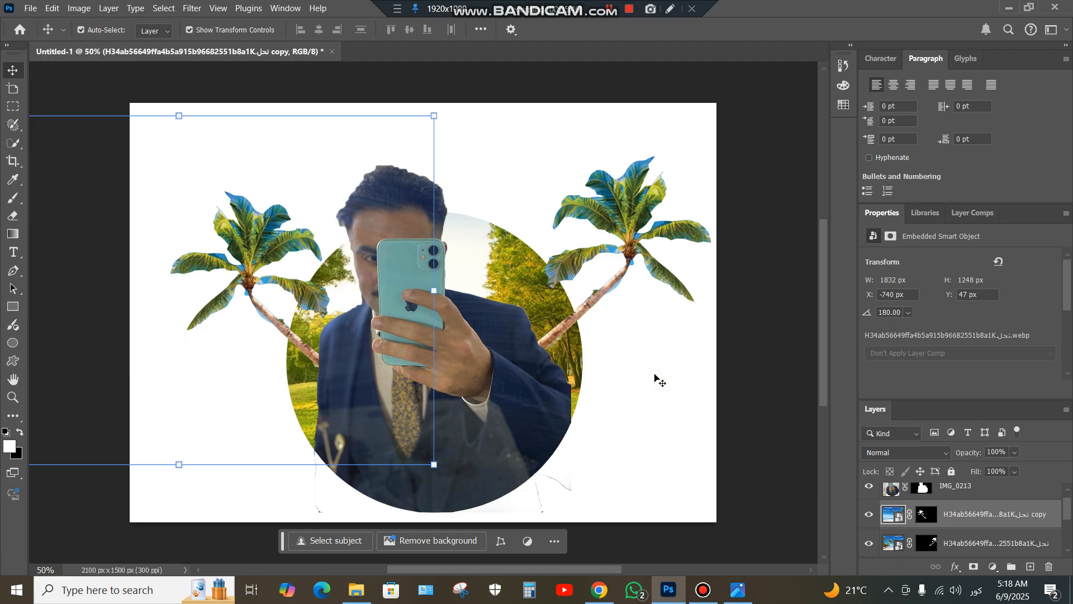